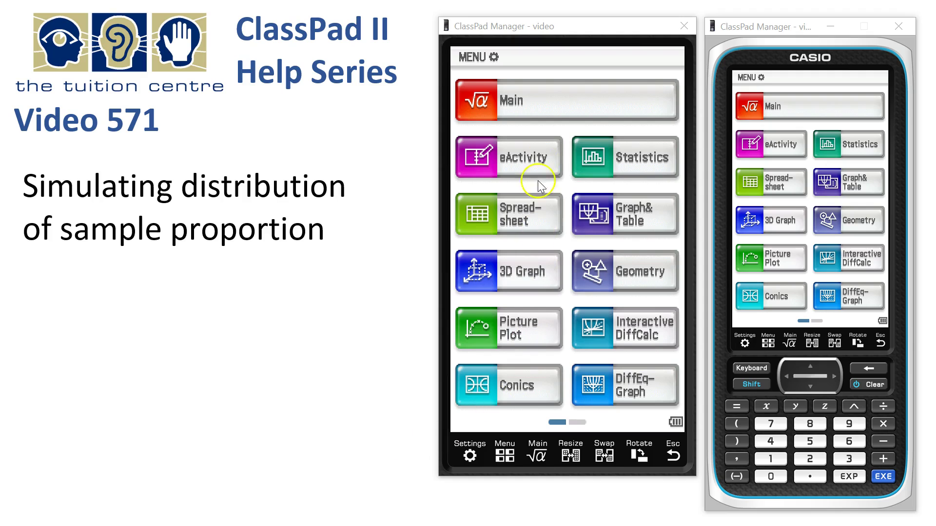
# Open Main and insert randBin( from the Catalog's R functions into the entry line.
pyautogui.click(565, 106)
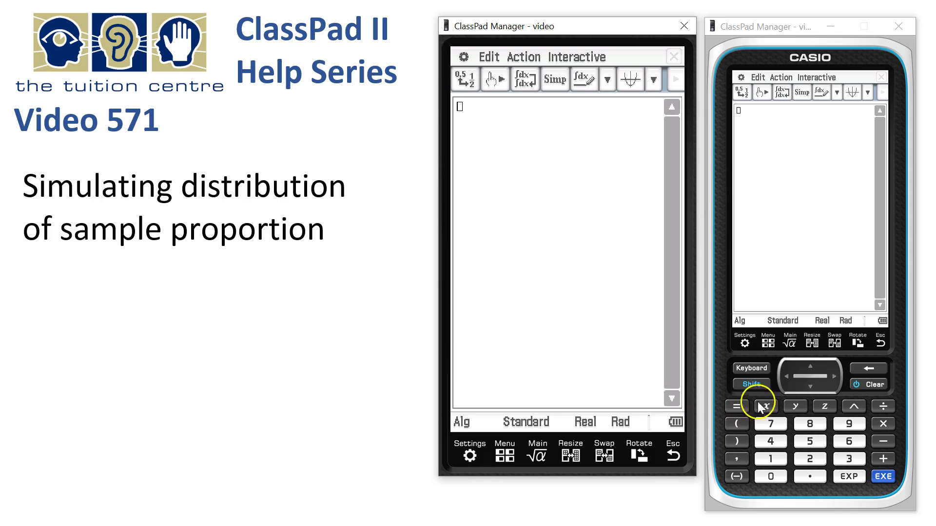
pyautogui.click(744, 367)
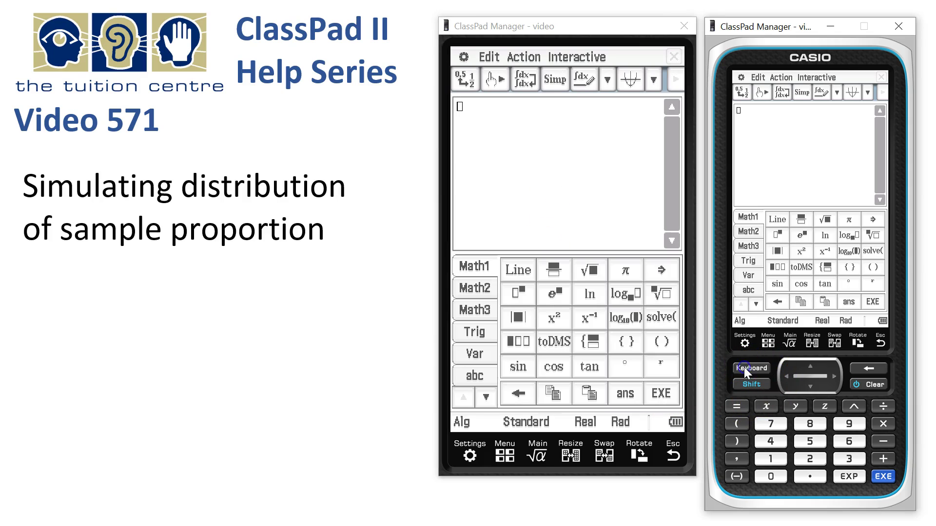
pyautogui.click(486, 397)
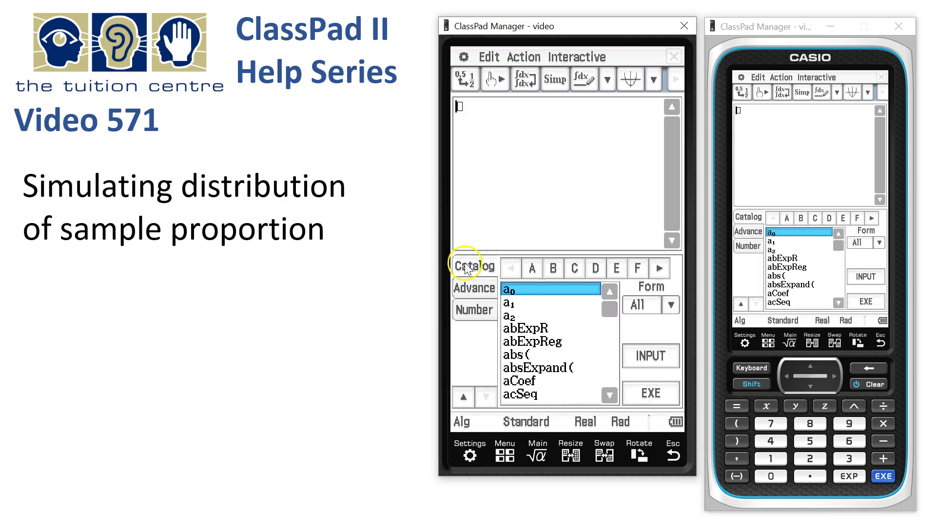
pyautogui.click(660, 270)
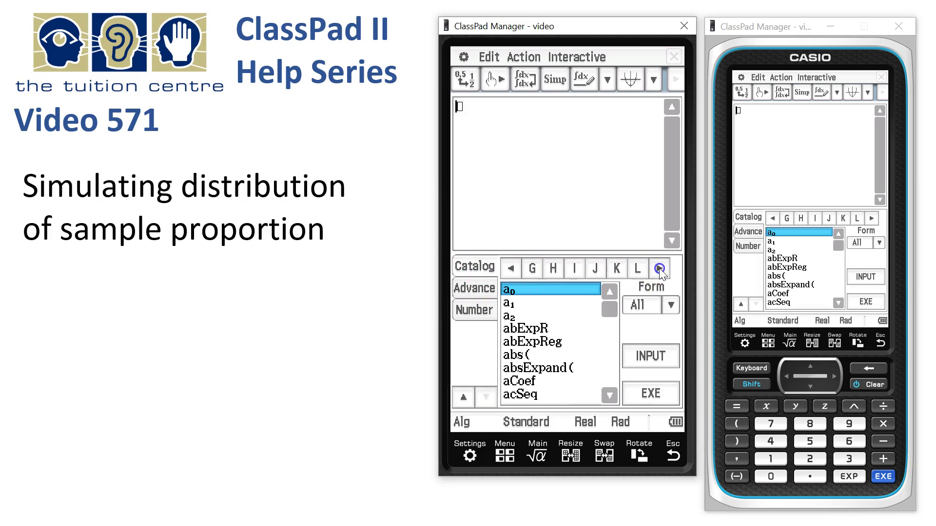
pyautogui.click(660, 270)
pyautogui.click(638, 268)
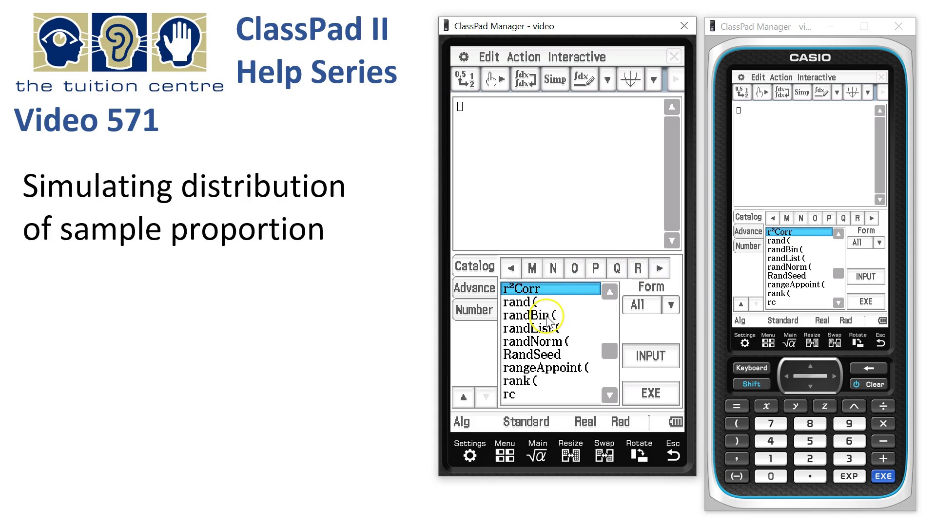
pyautogui.click(549, 317)
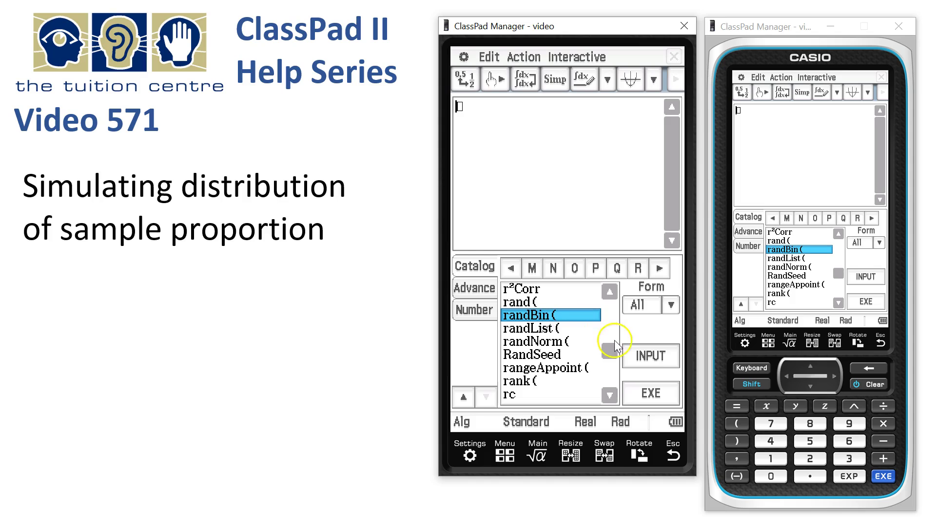
pyautogui.click(657, 363)
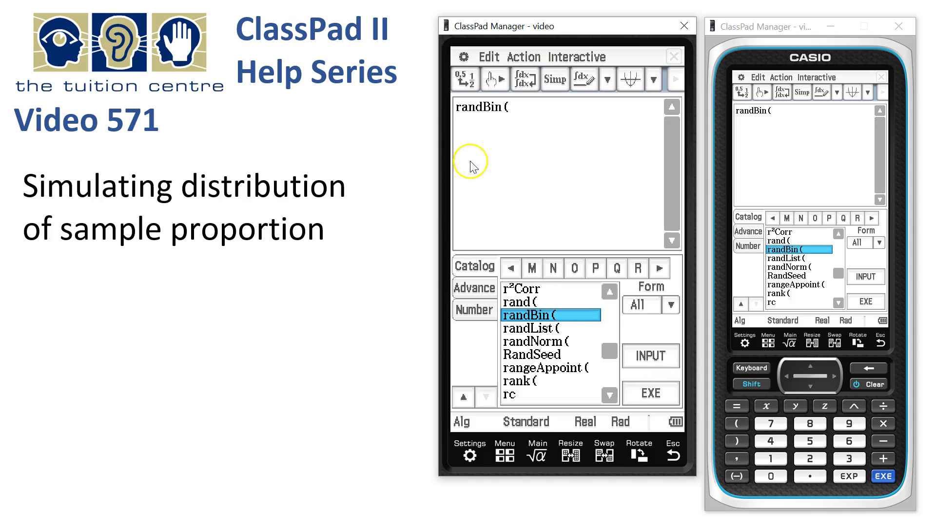
# Complete the entry as randBin(1,0.4 and run it, getting 0.
pyautogui.click(531, 135)
pyautogui.click(774, 459)
pyautogui.click(772, 468)
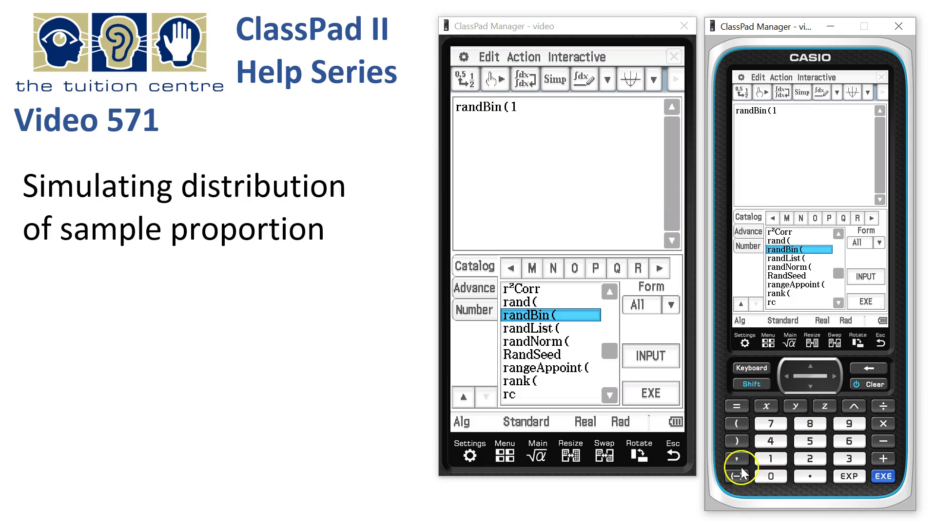
pyautogui.click(771, 479)
pyautogui.click(773, 443)
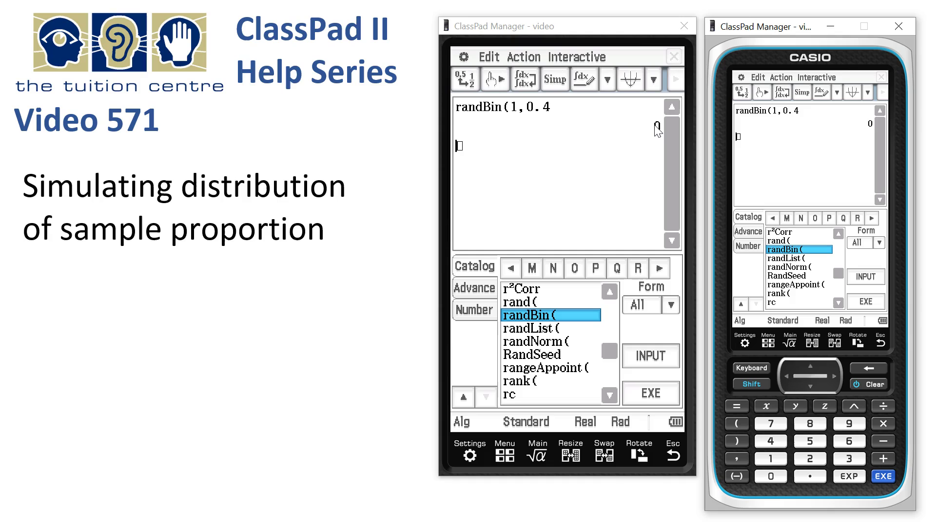
pyautogui.moveTo(656, 128); pyautogui.dragTo(618, 157)
# Copy randBin(1,0.4 to a new line, add 5 trials, and run it twice.
pyautogui.moveTo(559, 108); pyautogui.dragTo(460, 108)
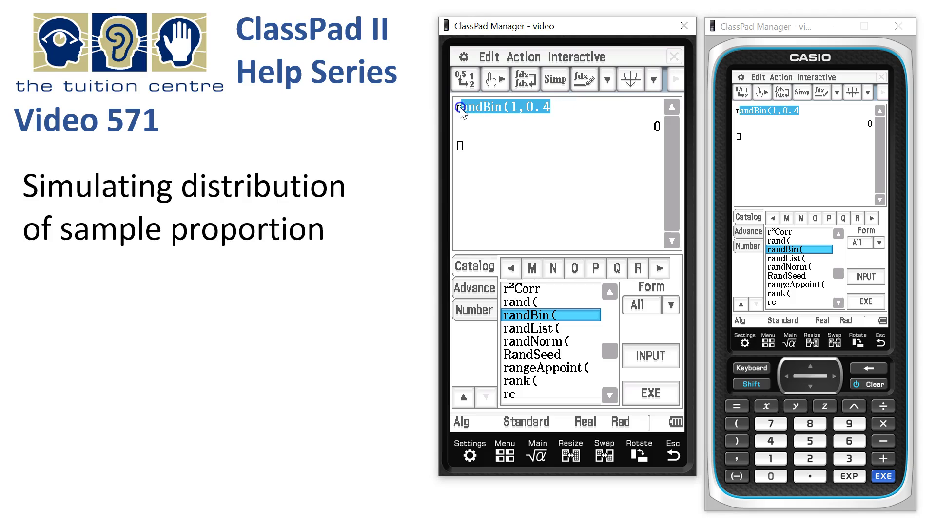
pyautogui.moveTo(459, 108); pyautogui.dragTo(459, 146)
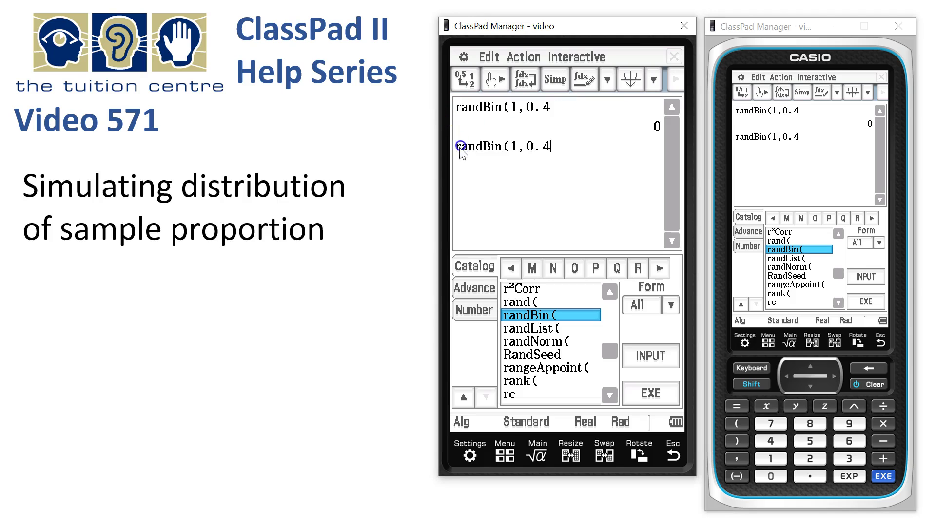
pyautogui.click(739, 458)
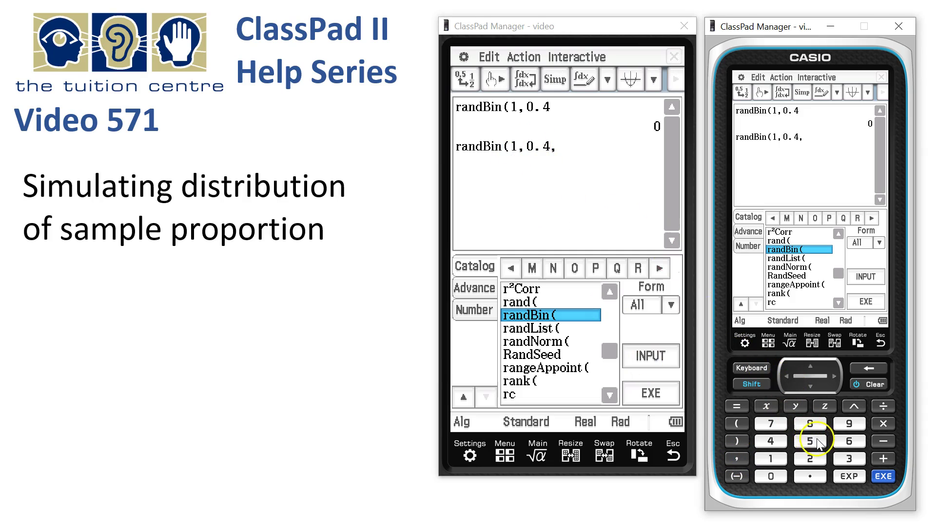
pyautogui.click(884, 477)
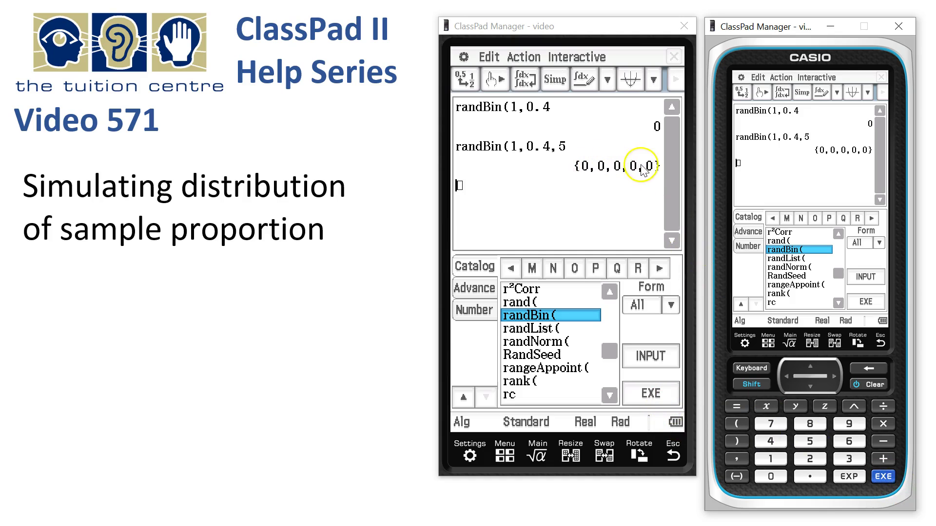
pyautogui.click(568, 146)
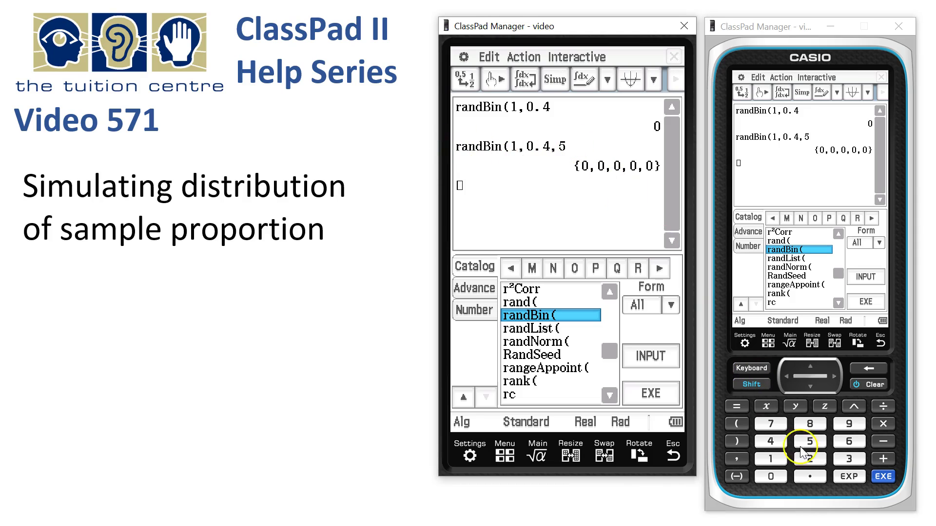
pyautogui.click(877, 479)
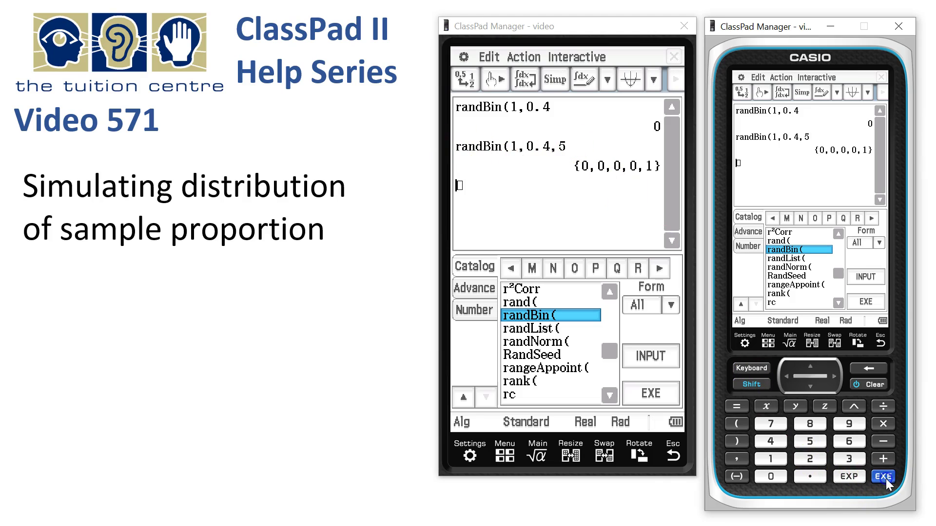
pyautogui.click(655, 167)
# Change the trial count from 5 to 25 and run it for 25 0/1 outcomes.
pyautogui.click(558, 146)
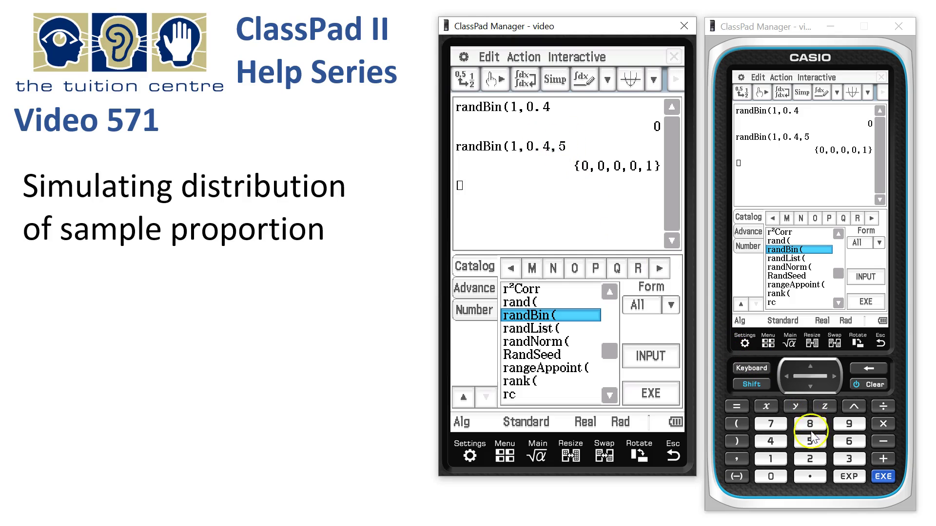
pyautogui.click(810, 459)
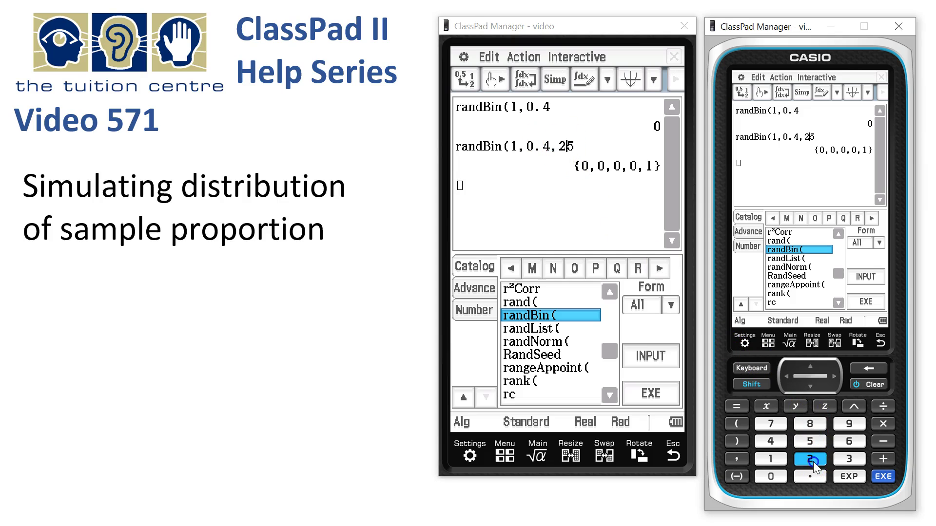
pyautogui.click(882, 477)
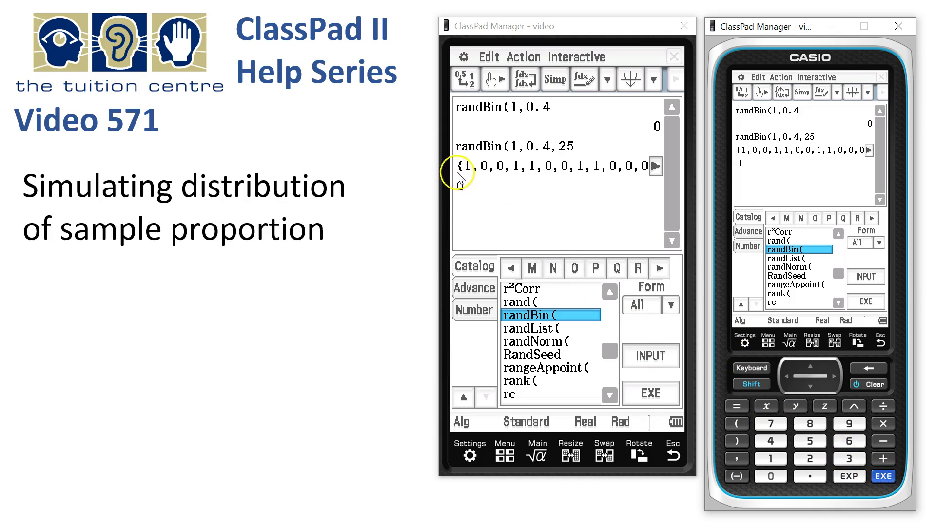
pyautogui.click(653, 167)
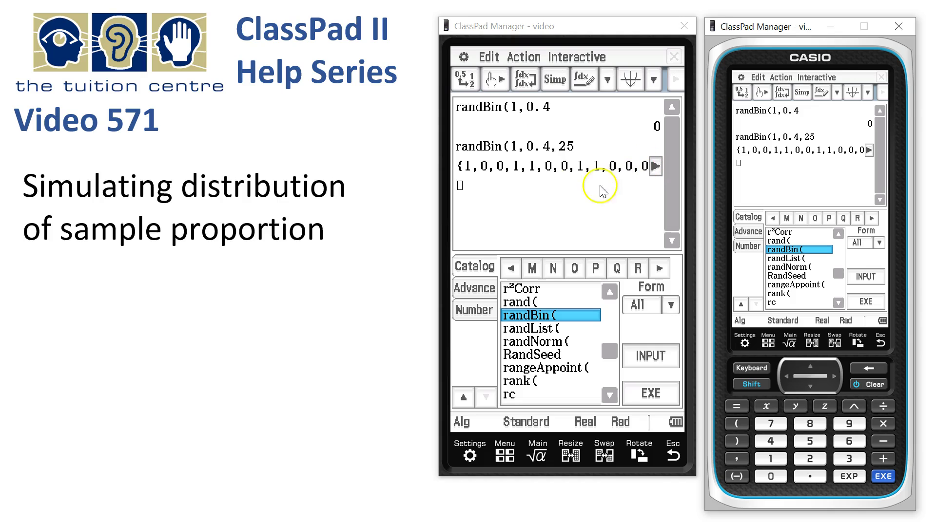
# Take mean( of the 25-trial list, then switch to Decimal to show 0.44 instead of 11/25.
pyautogui.click(476, 188)
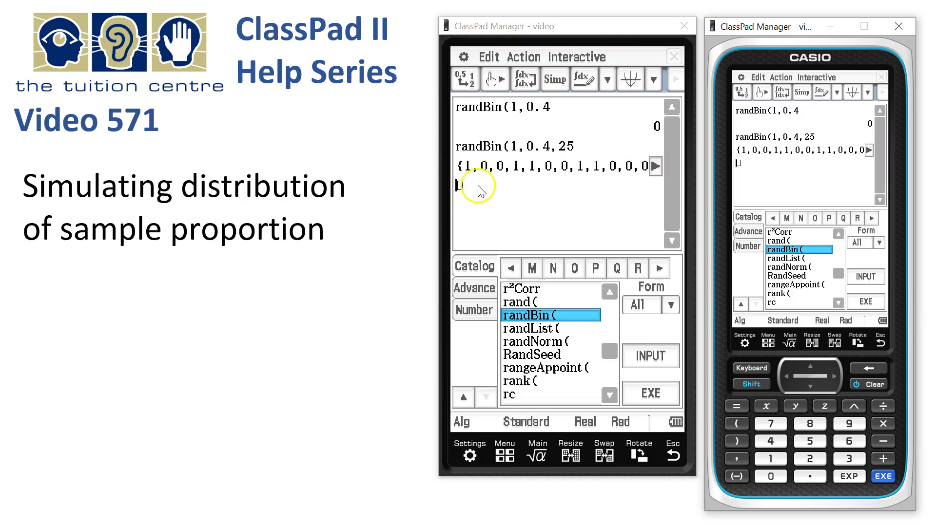
pyautogui.click(534, 270)
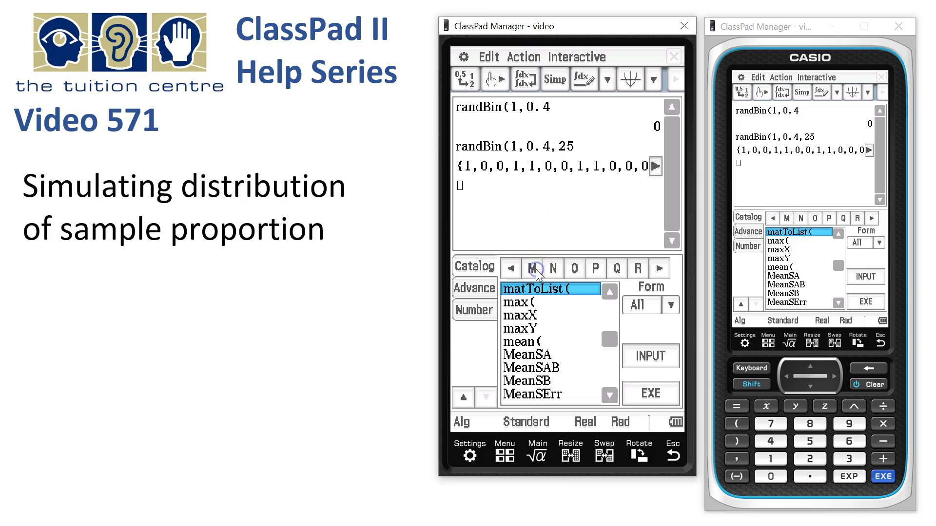
pyautogui.click(521, 343)
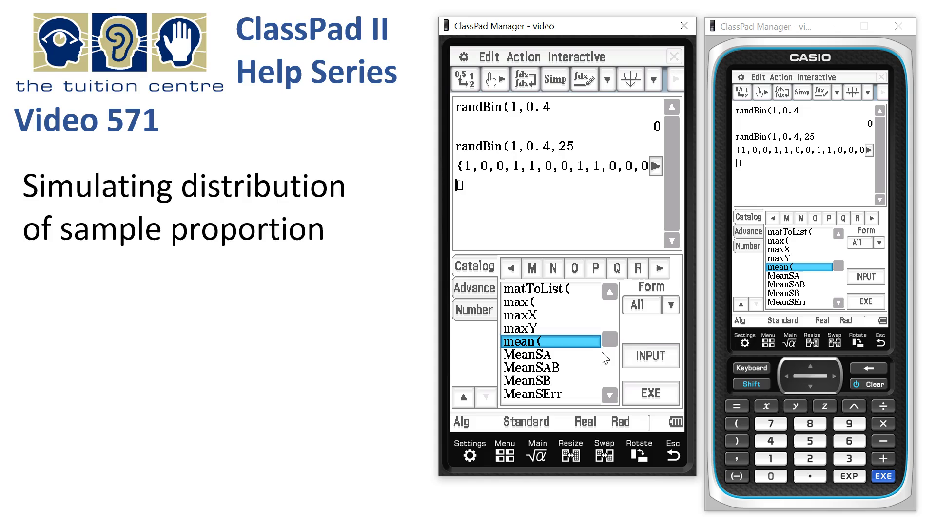
pyautogui.click(657, 359)
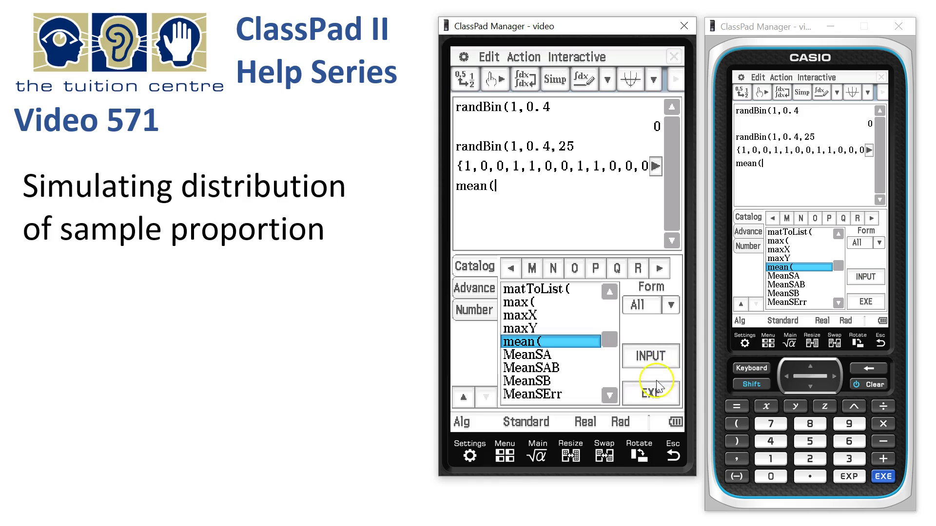
pyautogui.click(887, 483)
pyautogui.click(886, 479)
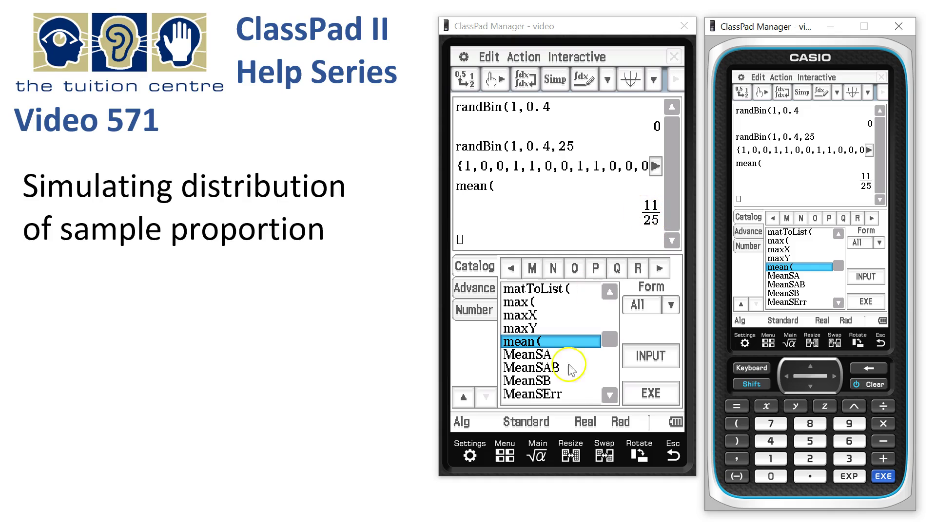
pyautogui.click(533, 424)
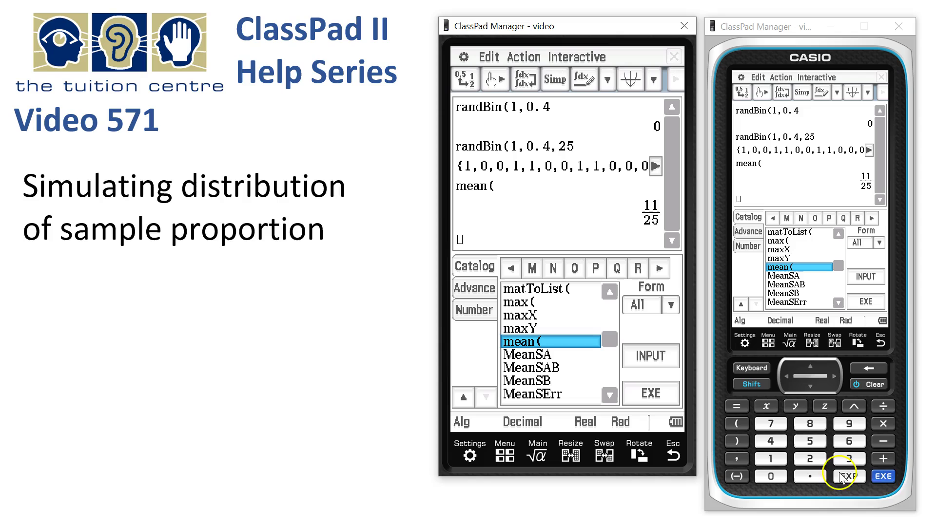
pyautogui.click(884, 477)
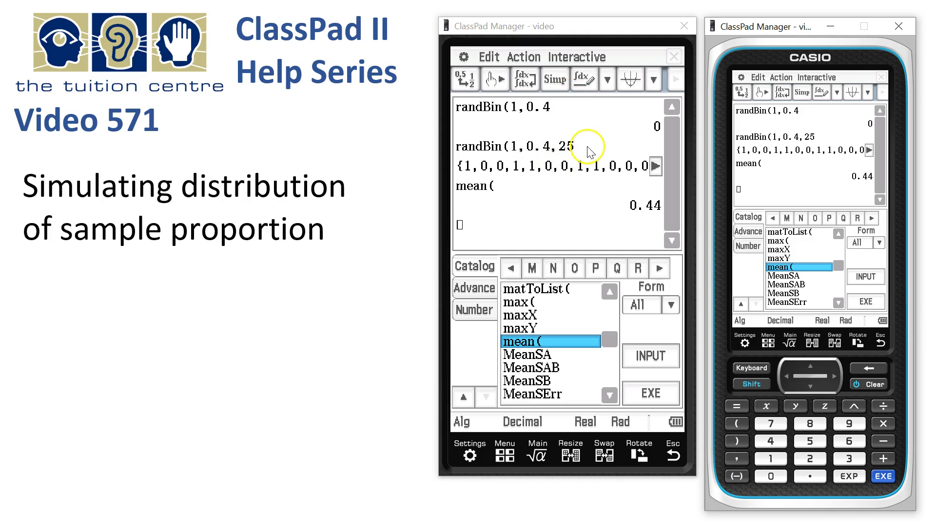
# Wrap randBin(1,0.4,25 inside mean(, evaluate it, and hide the keyboard.
pyautogui.moveTo(590, 147); pyautogui.dragTo(454, 151)
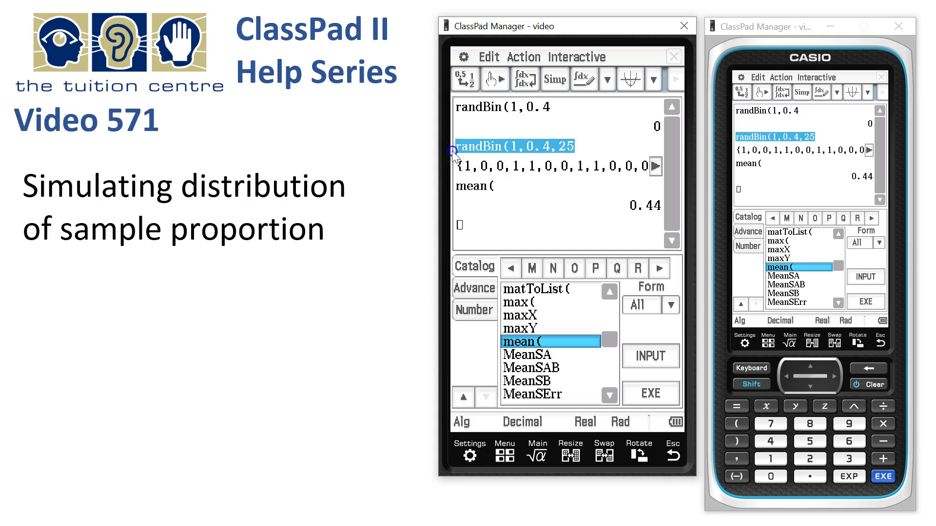
pyautogui.click(505, 190)
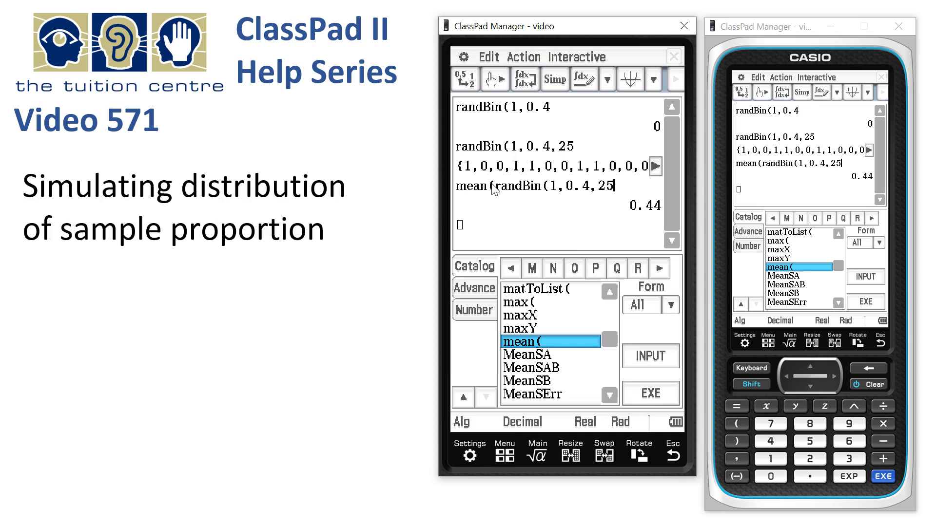
pyautogui.click(662, 400)
pyautogui.click(762, 348)
pyautogui.click(758, 371)
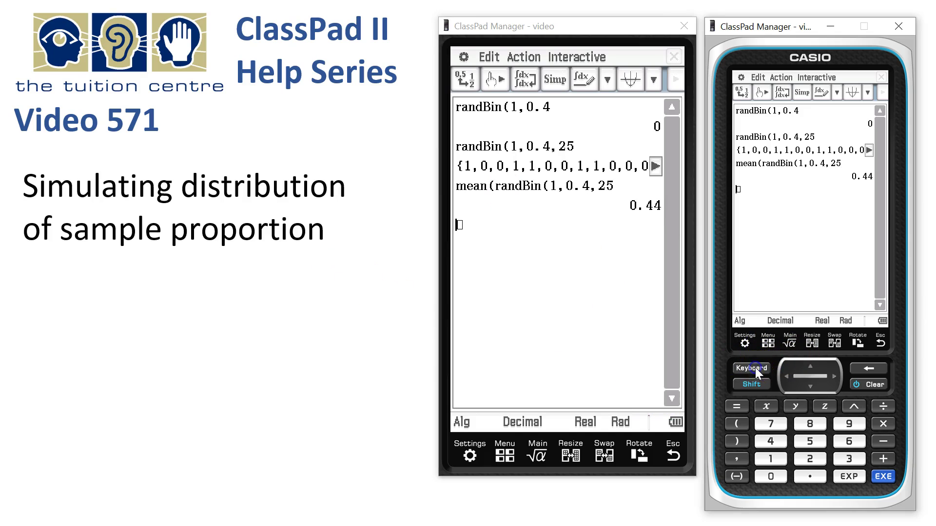
# Rerun the mean four times, getting sample proportions 0.4, 0.36, 0.24 and 0.36.
pyautogui.click(883, 475)
pyautogui.write('mean(randBin(1,0.4,25')
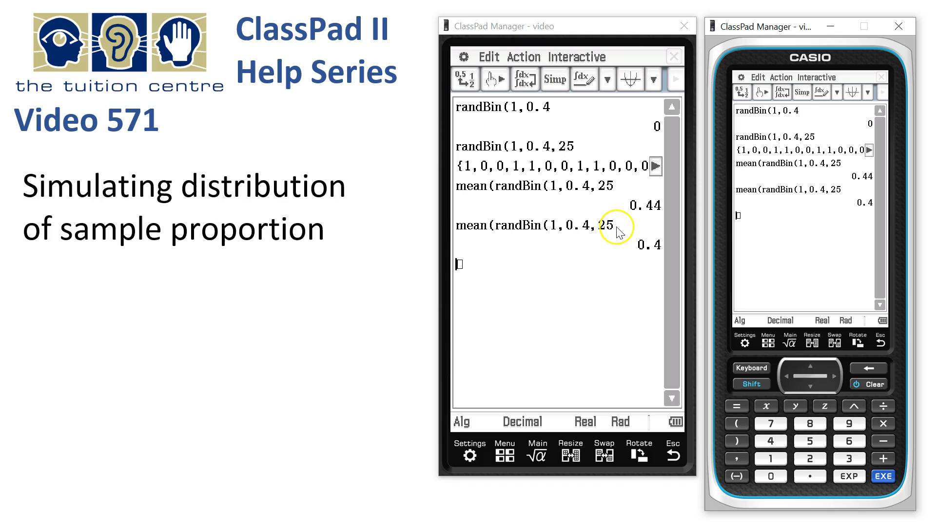
pyautogui.click(883, 477)
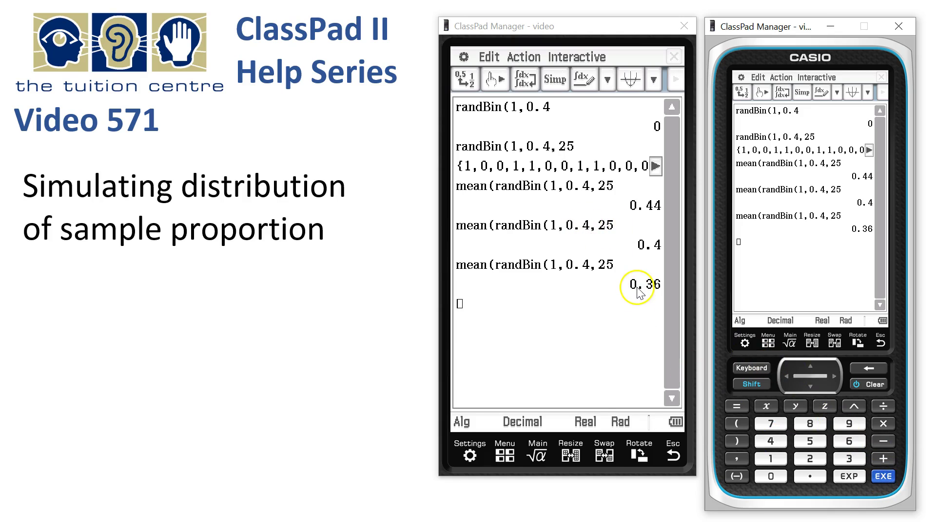
pyautogui.click(883, 477)
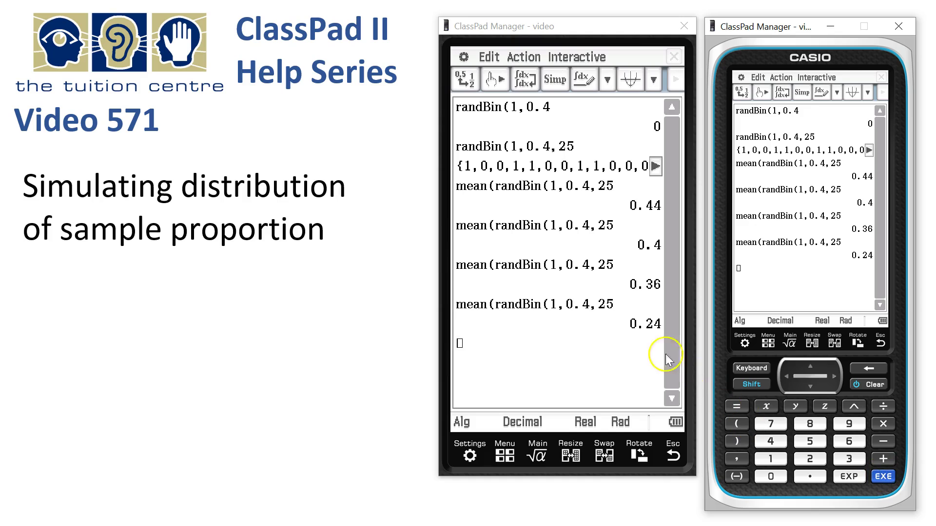
pyautogui.click(883, 477)
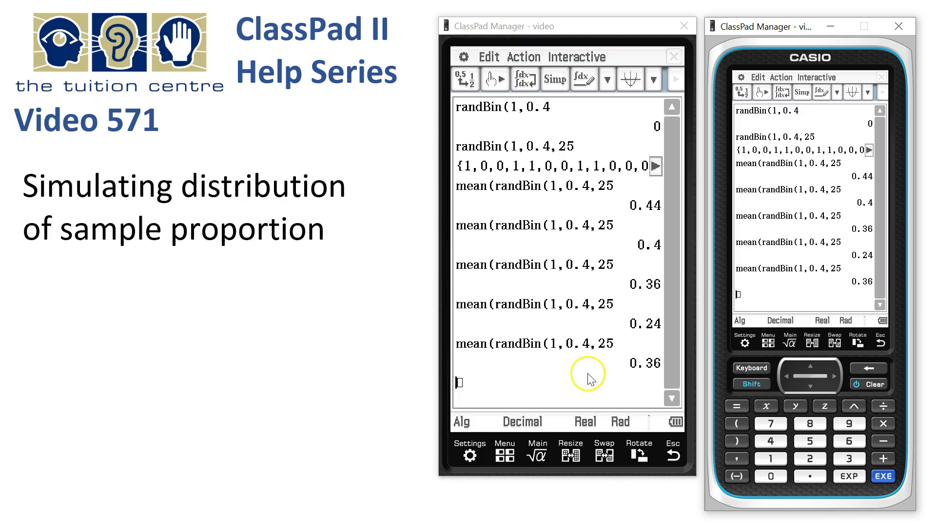
pyautogui.click(653, 207)
pyautogui.click(649, 245)
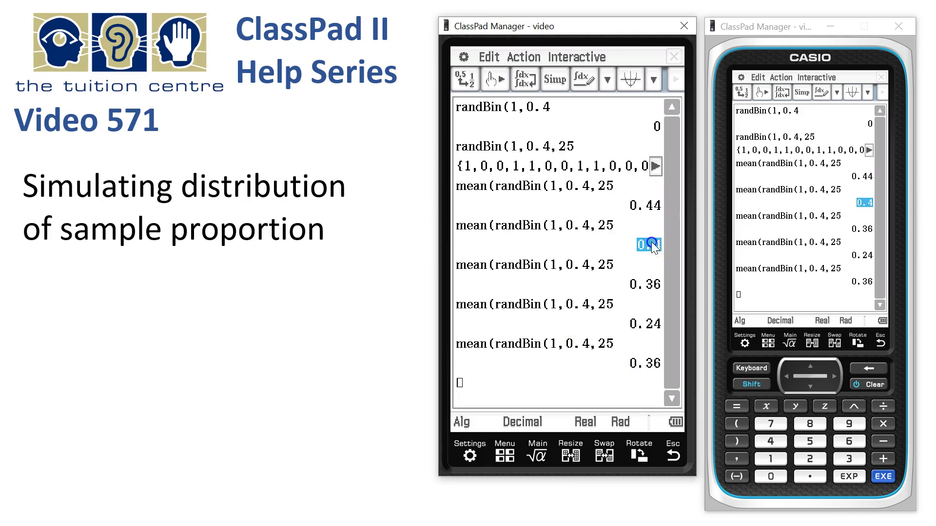
pyautogui.click(644, 281)
pyautogui.click(644, 324)
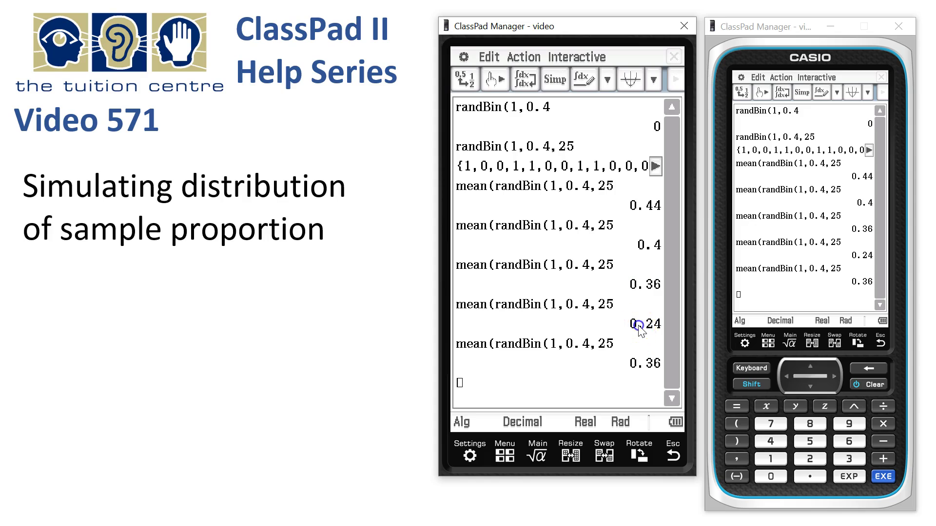
pyautogui.click(644, 364)
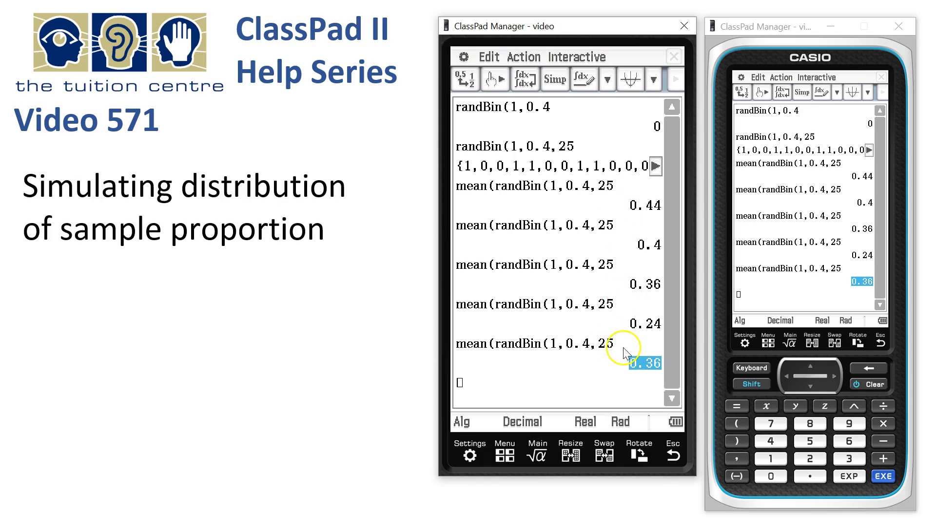
pyautogui.moveTo(617, 346); pyautogui.dragTo(466, 350)
pyautogui.hotkey('ctrl', 'c')
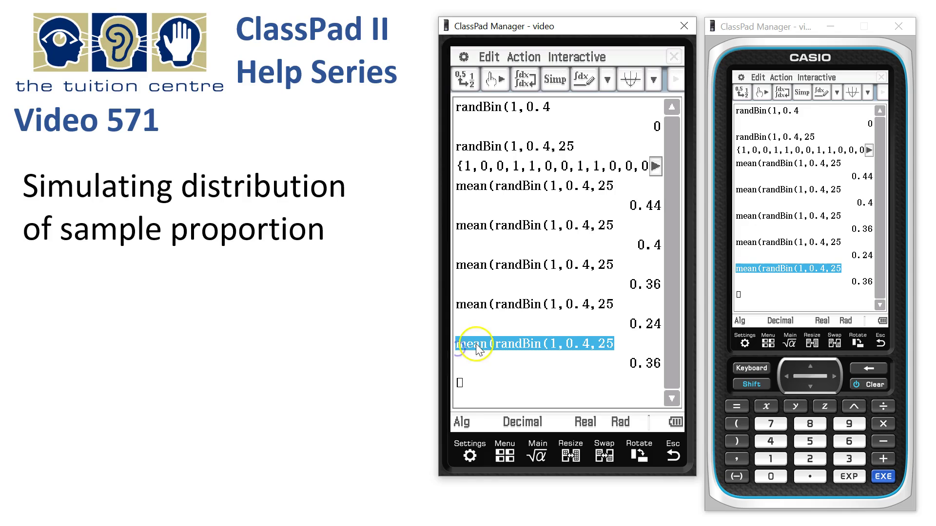
# Copy the selected mean(randBin(1,0.4,25 expression and return to the app menu.
pyautogui.click(497, 56)
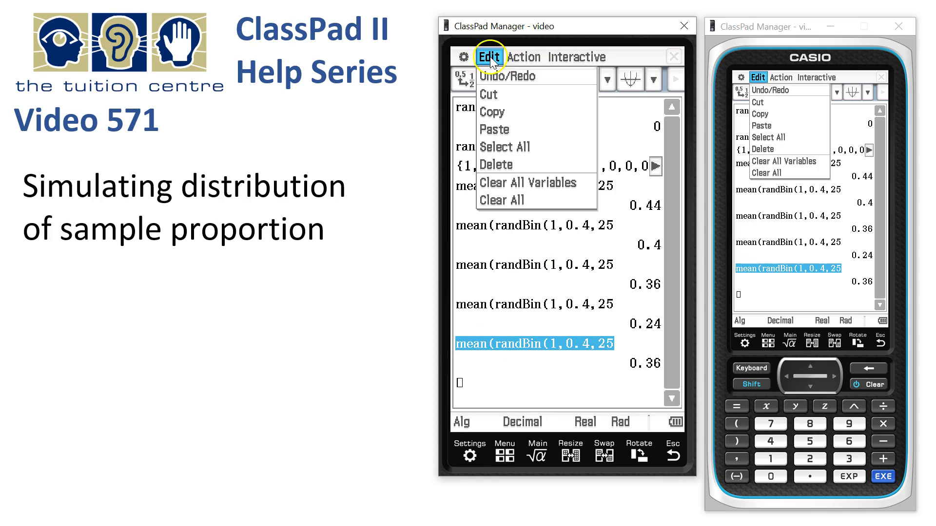
pyautogui.click(495, 116)
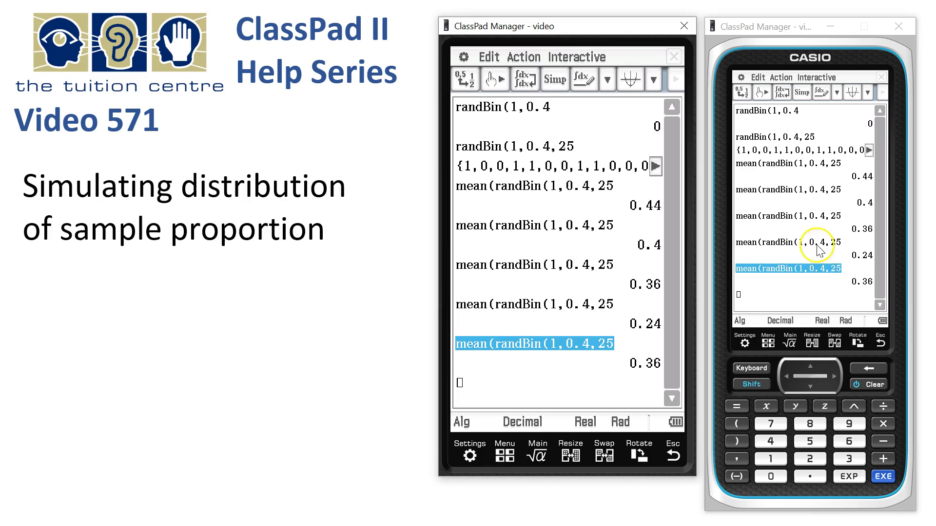
pyautogui.click(768, 342)
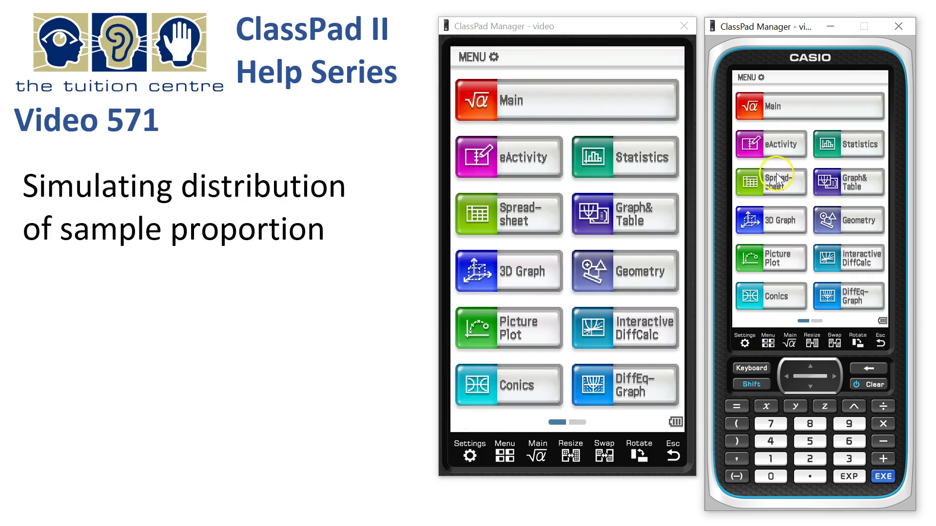
# Launch Spreadsheet and create a blank sheet with File > New.
pyautogui.click(774, 183)
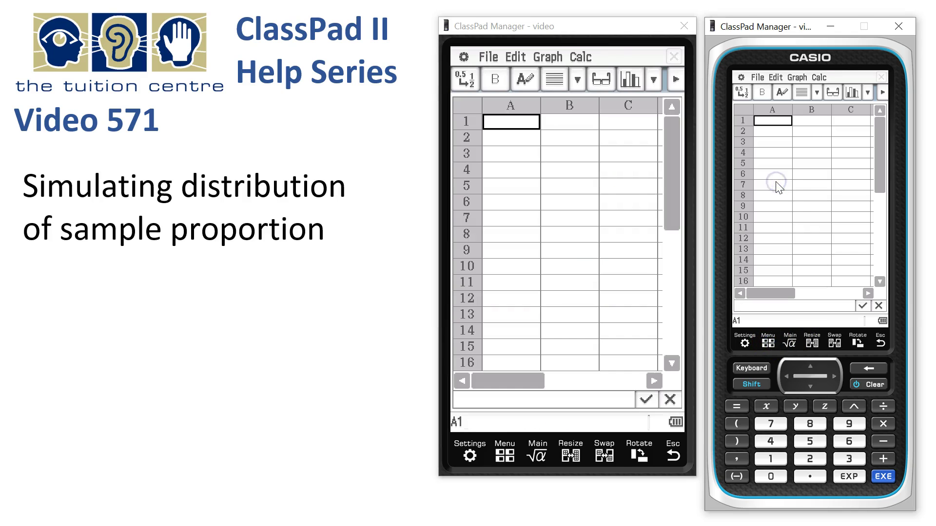
pyautogui.click(489, 57)
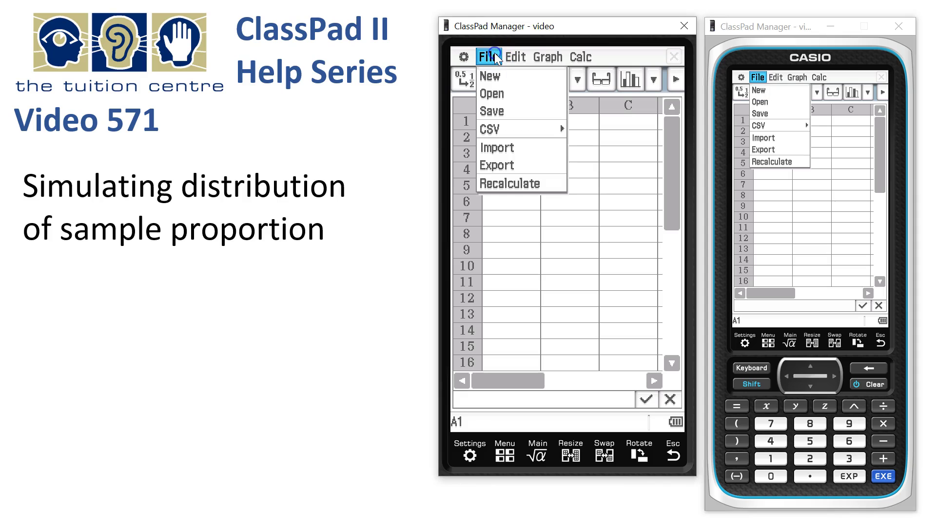
pyautogui.click(487, 80)
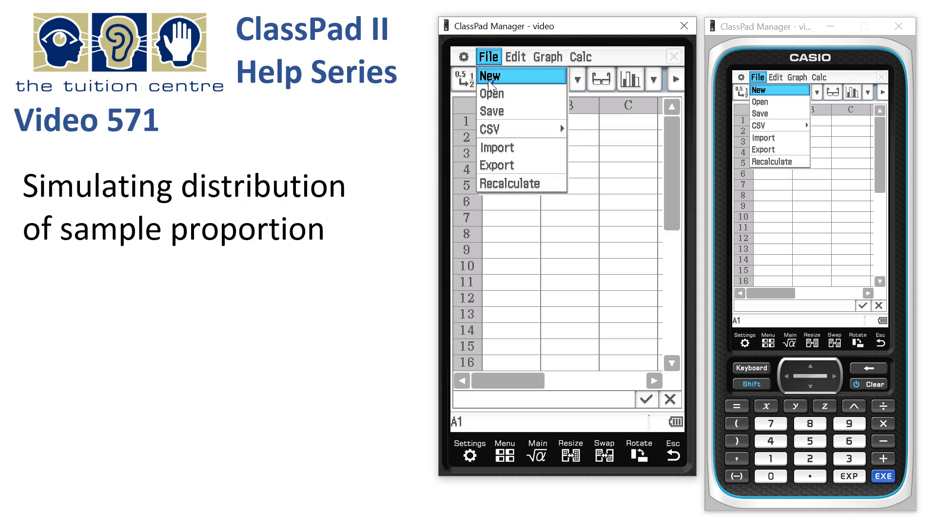
pyautogui.click(488, 81)
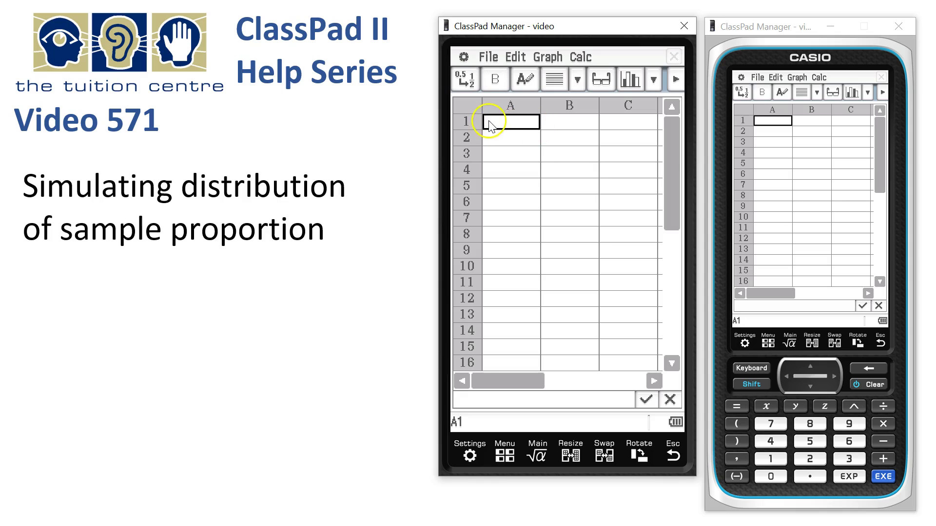
# Paste =mean(randBin(1,0.4,25)) into cell A1, which shows 0.56.
pyautogui.click(738, 409)
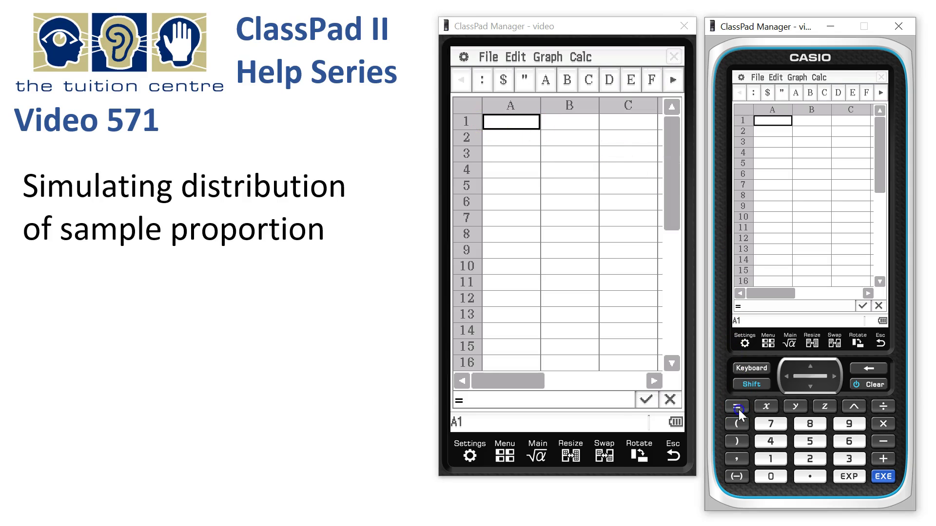
pyautogui.click(515, 57)
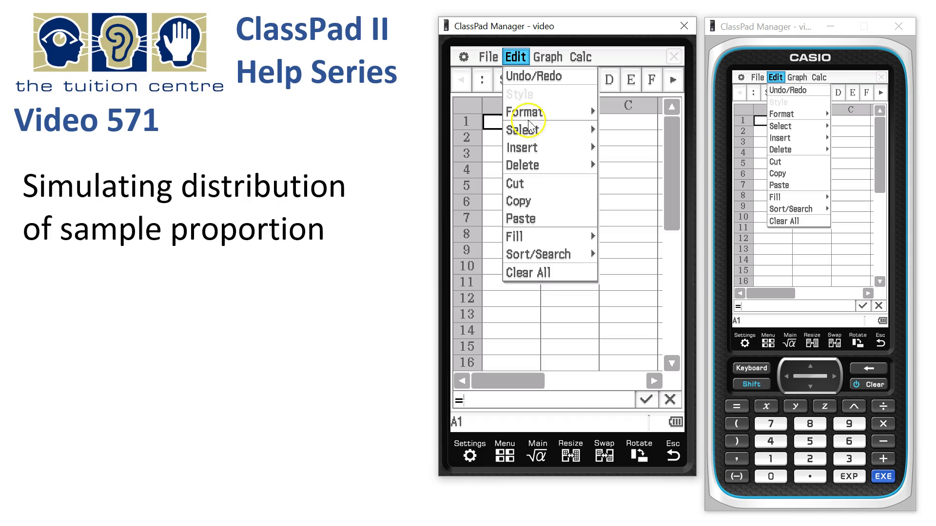
pyautogui.click(534, 218)
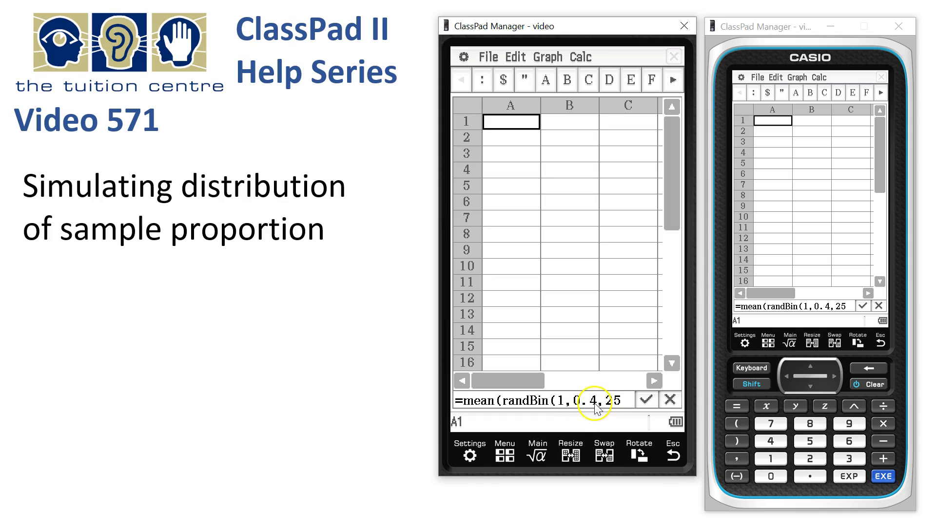
pyautogui.click(646, 402)
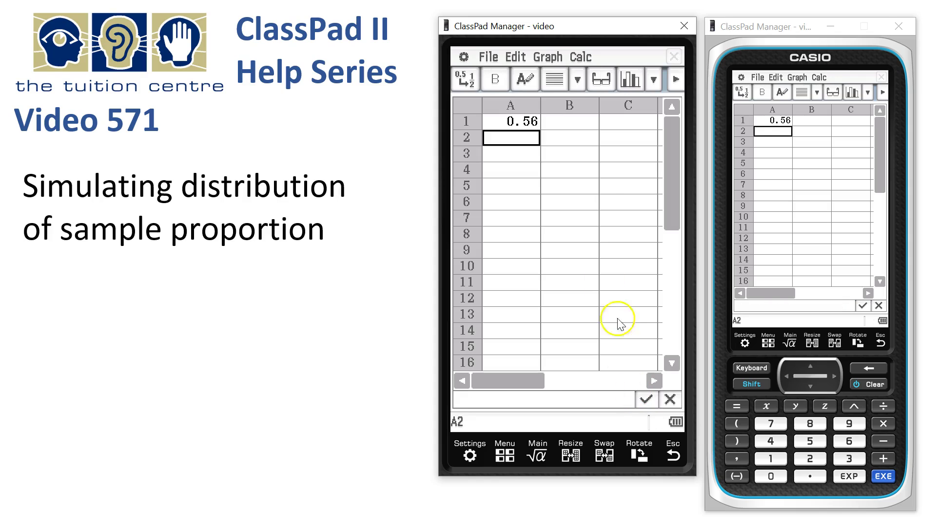
pyautogui.click(526, 125)
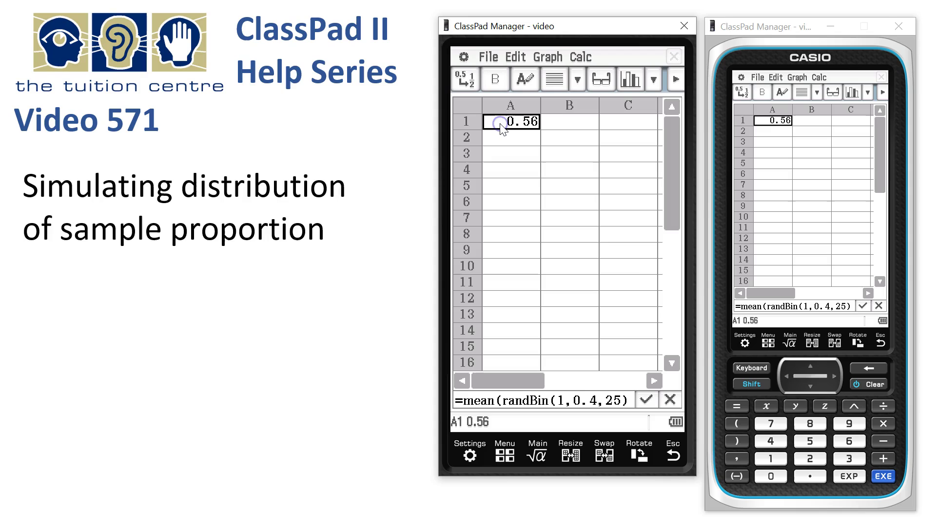
# Drag down column A to select cells A1:A5.
pyautogui.moveTo(500, 129); pyautogui.dragTo(488, 184)
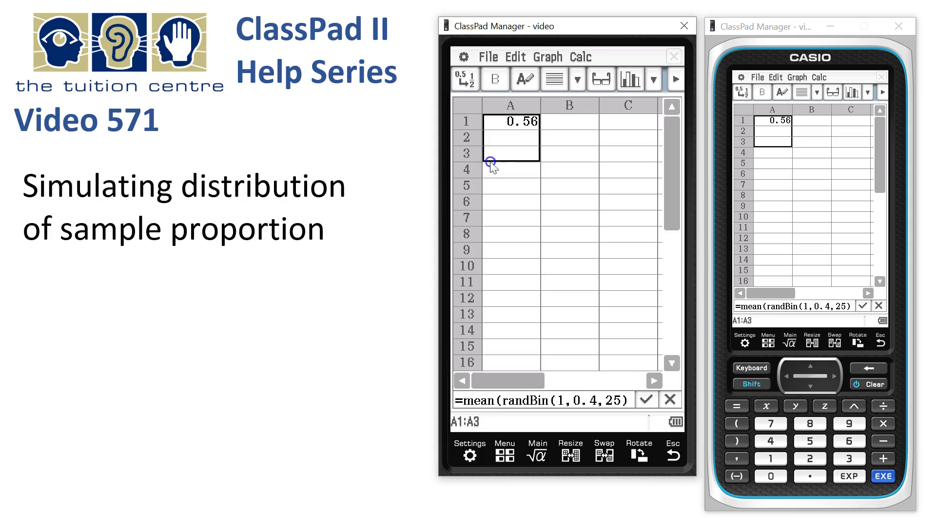
pyautogui.click(506, 123)
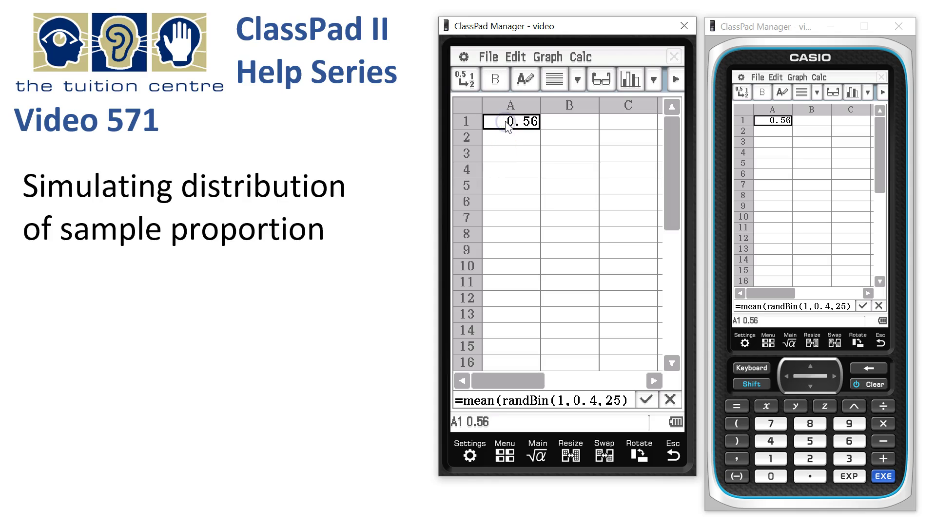
pyautogui.moveTo(505, 123); pyautogui.dragTo(496, 153)
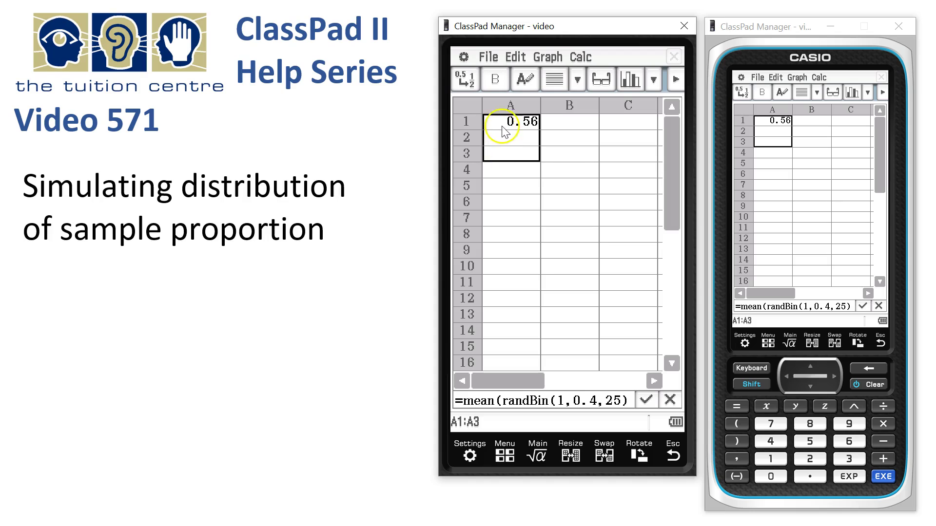
pyautogui.click(504, 125)
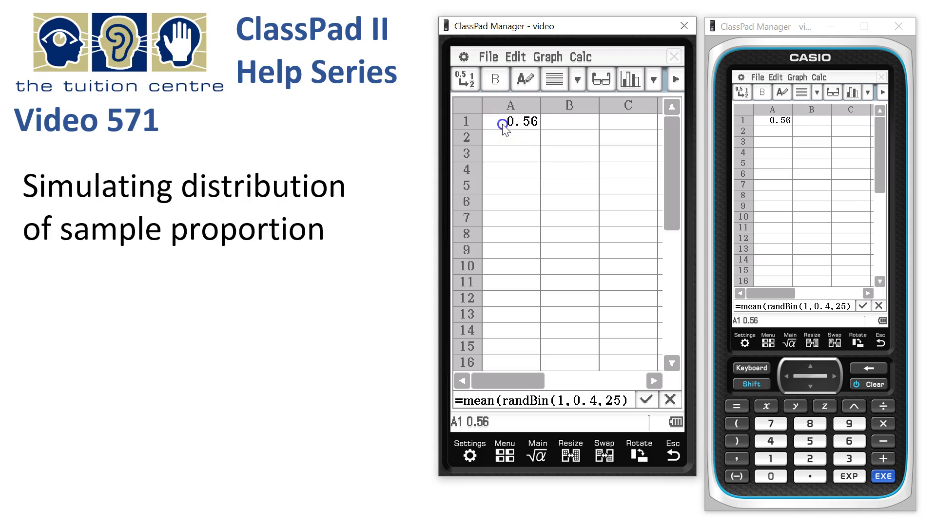
pyautogui.moveTo(503, 126)
pyautogui.mouseDown()
pyautogui.moveTo(519, 197)
pyautogui.moveTo(512, 126)
pyautogui.mouseUp()
pyautogui.moveTo(496, 135); pyautogui.dragTo(495, 189)
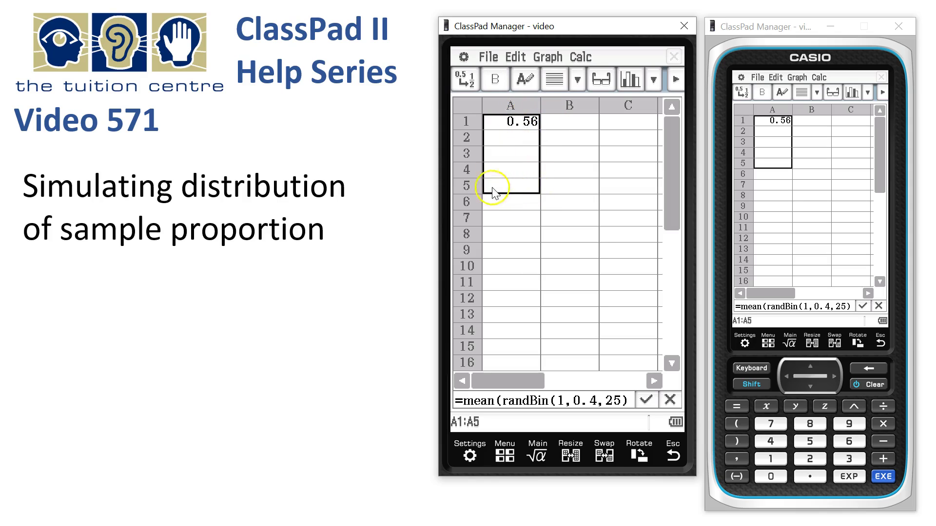
# Fill Range the A1 formula over A1:A50, giving 50 sample proportions.
pyautogui.click(517, 56)
pyautogui.click(525, 236)
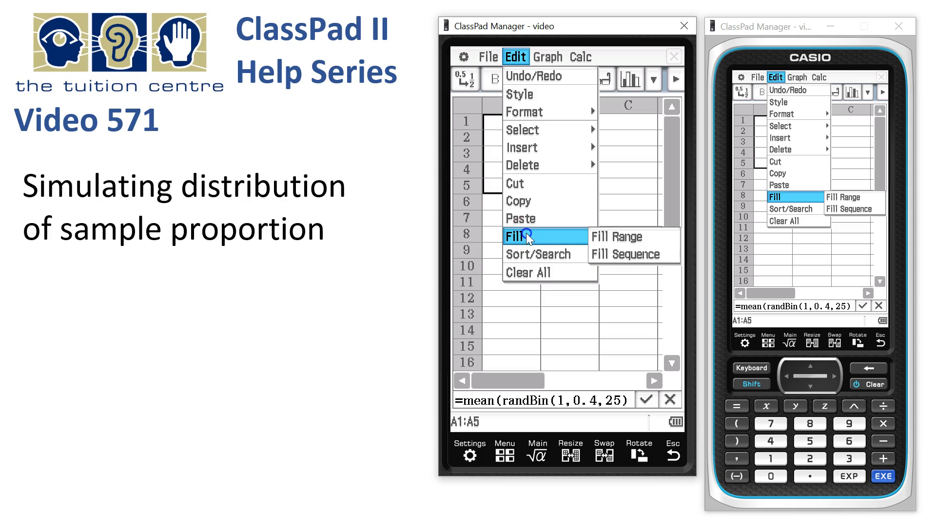
pyautogui.click(621, 239)
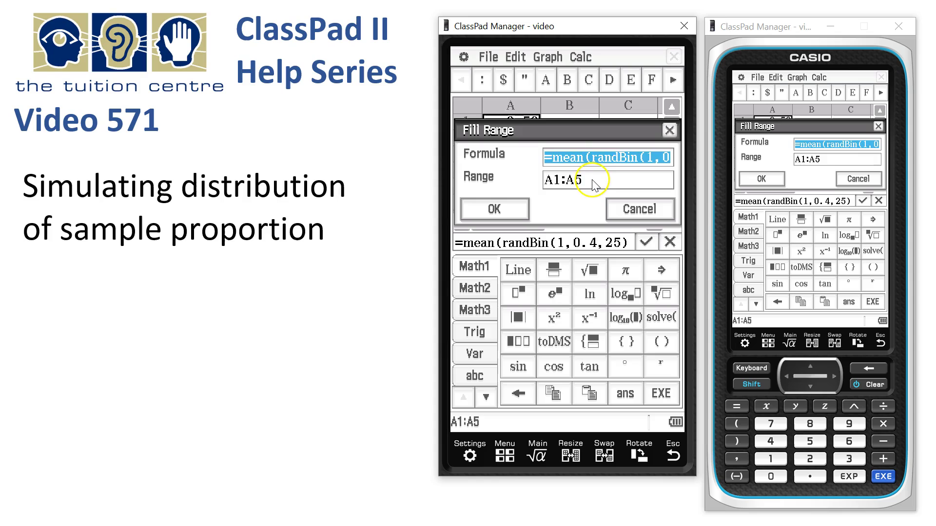
pyautogui.click(591, 180)
pyautogui.click(585, 187)
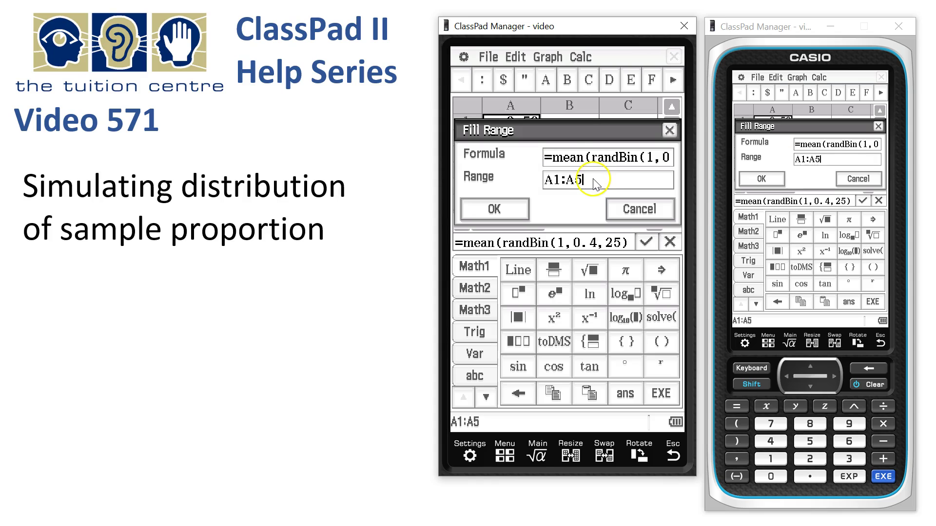
pyautogui.click(770, 476)
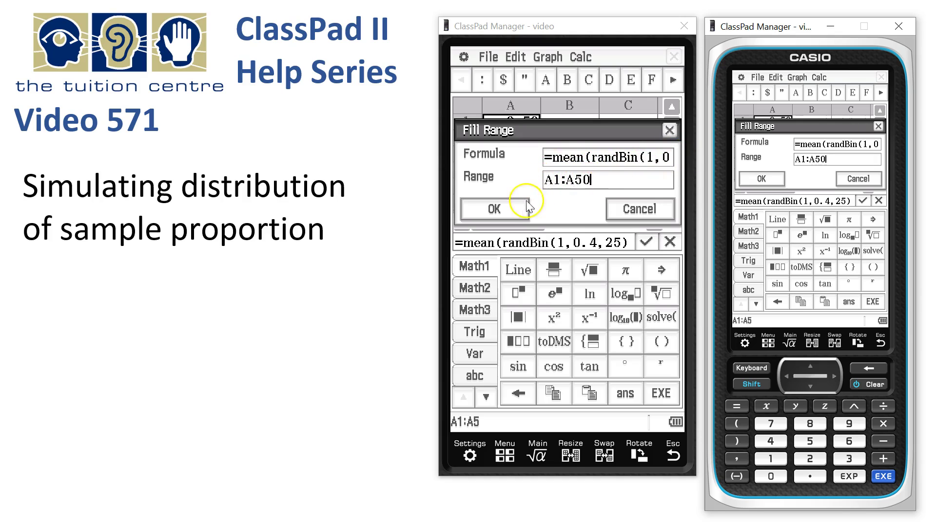
pyautogui.click(495, 210)
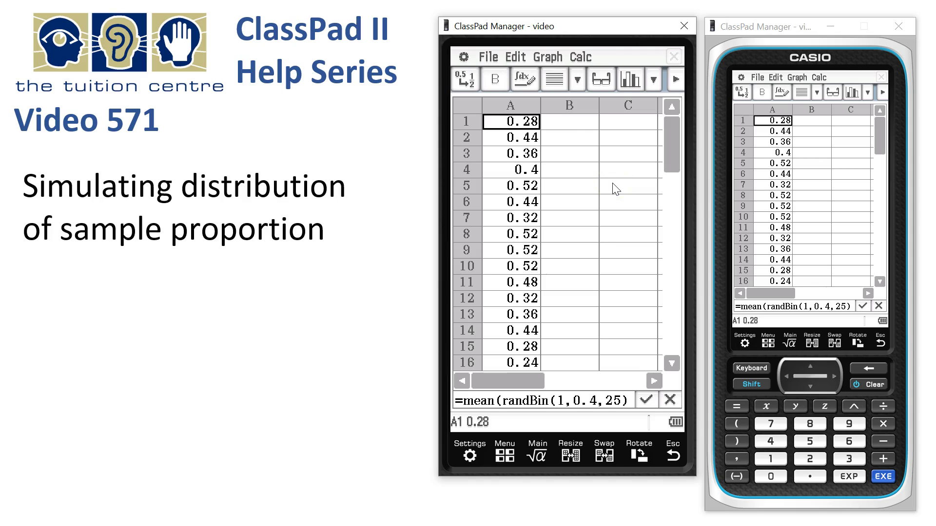
# Enter the formula =mean(A1:A50) in cell B1 so it shows 0.4192.
pyautogui.click(570, 123)
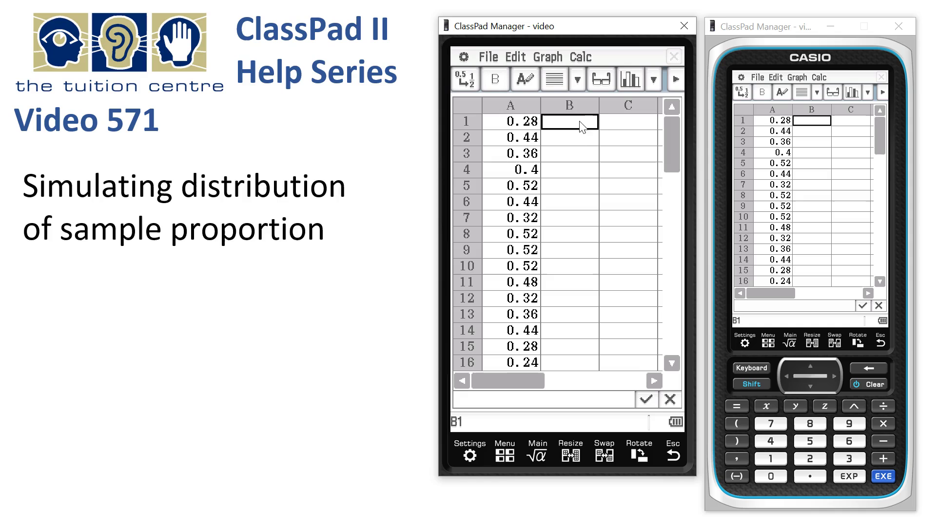
pyautogui.click(596, 59)
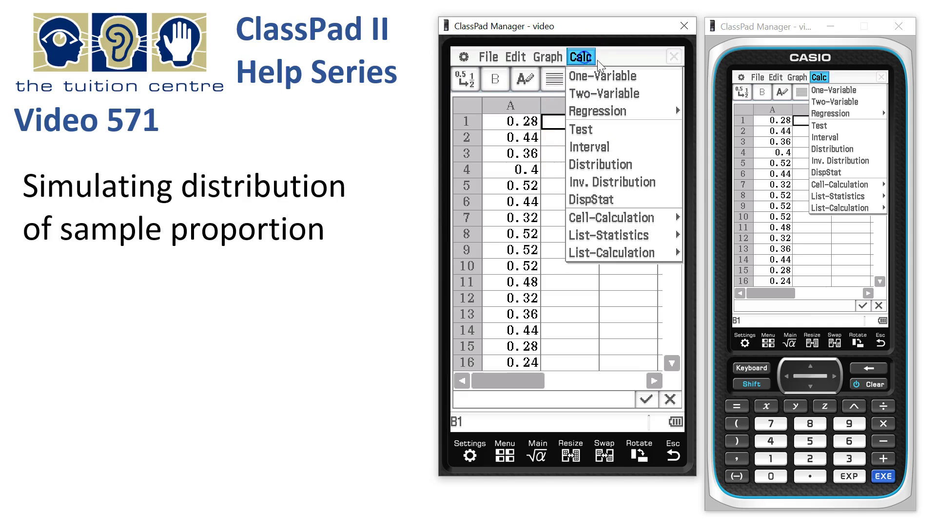
pyautogui.click(610, 235)
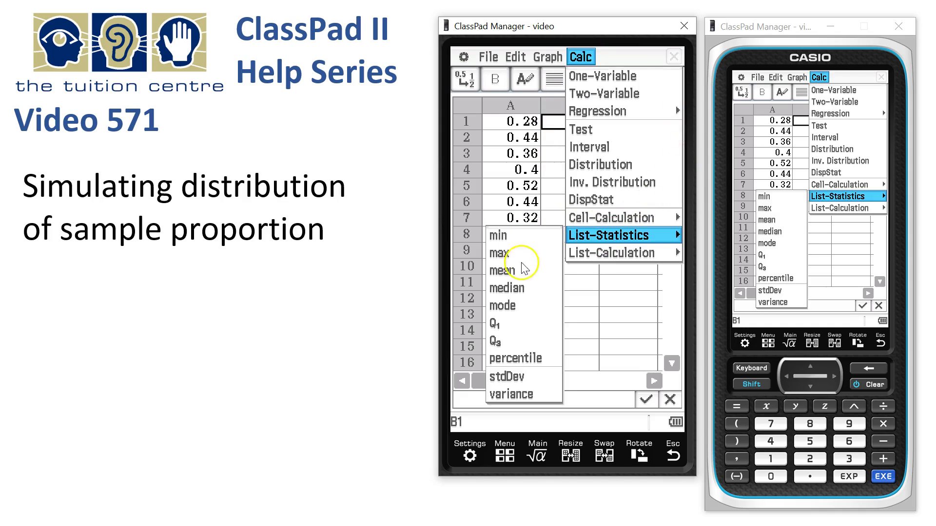
pyautogui.click(506, 272)
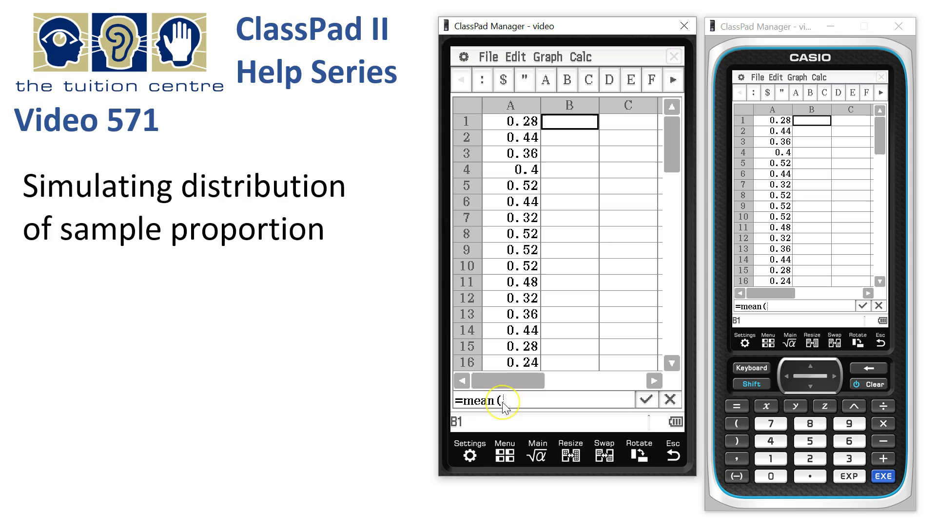
pyautogui.click(546, 79)
pyautogui.click(770, 458)
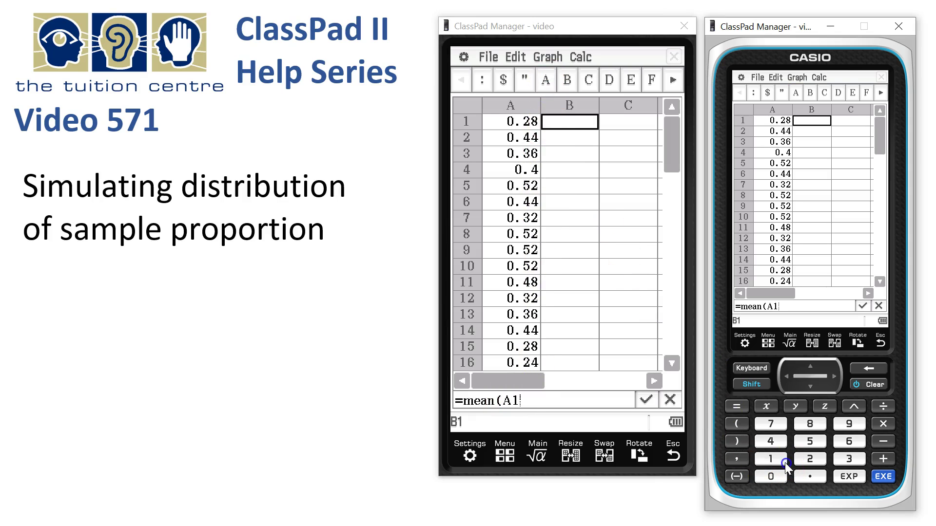
pyautogui.click(479, 80)
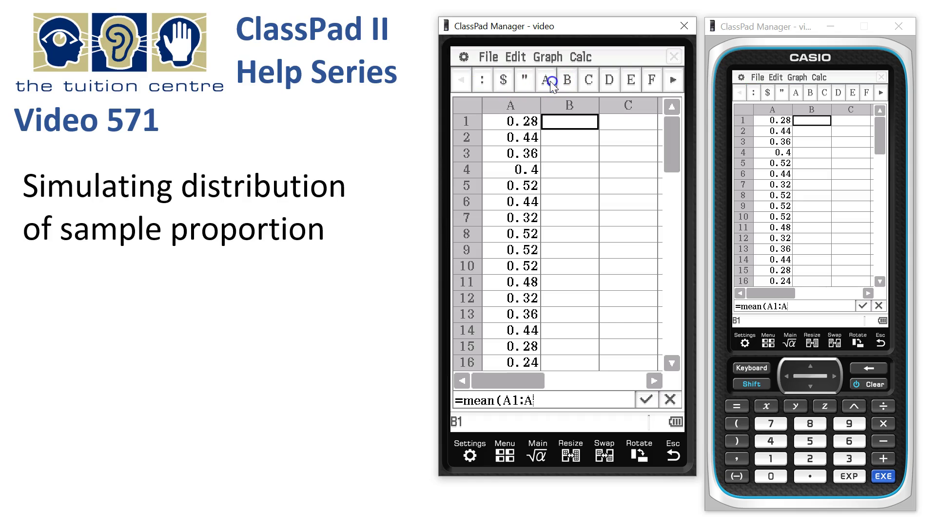
pyautogui.click(809, 441)
pyautogui.click(771, 477)
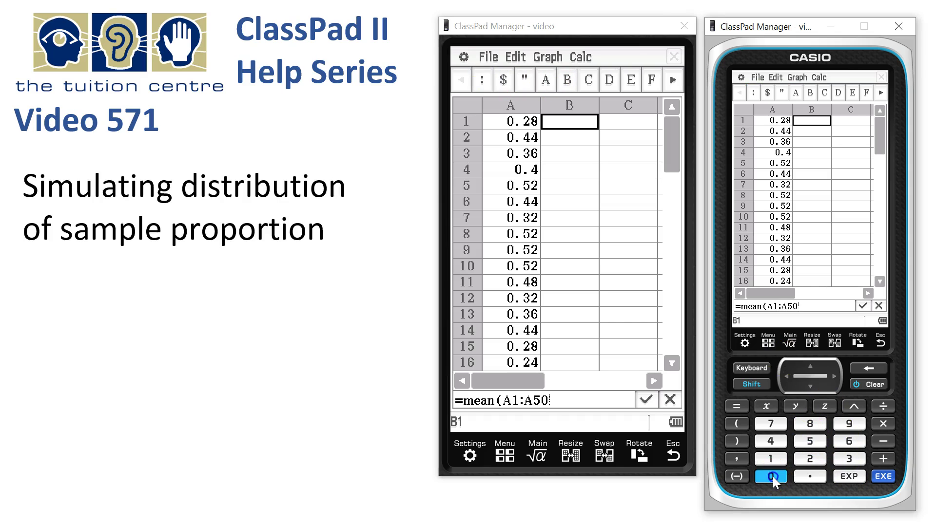
pyautogui.click(646, 400)
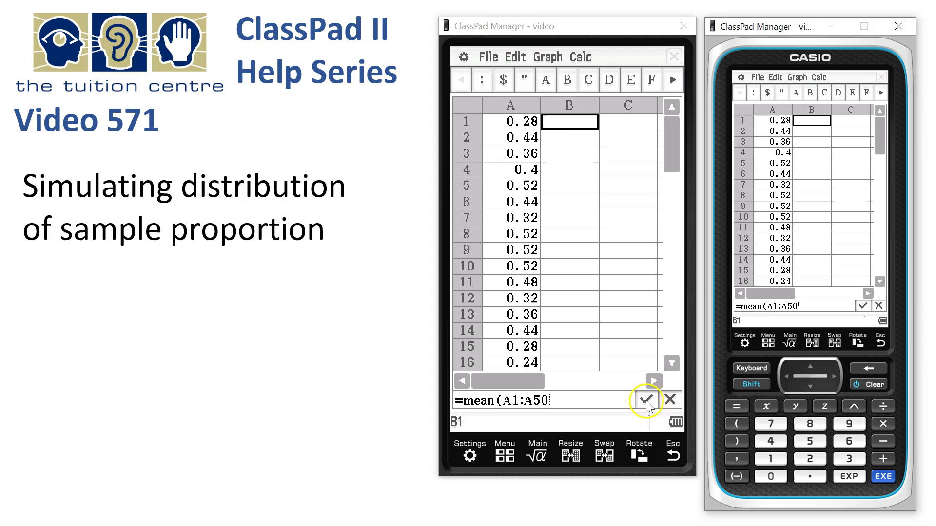
pyautogui.click(646, 401)
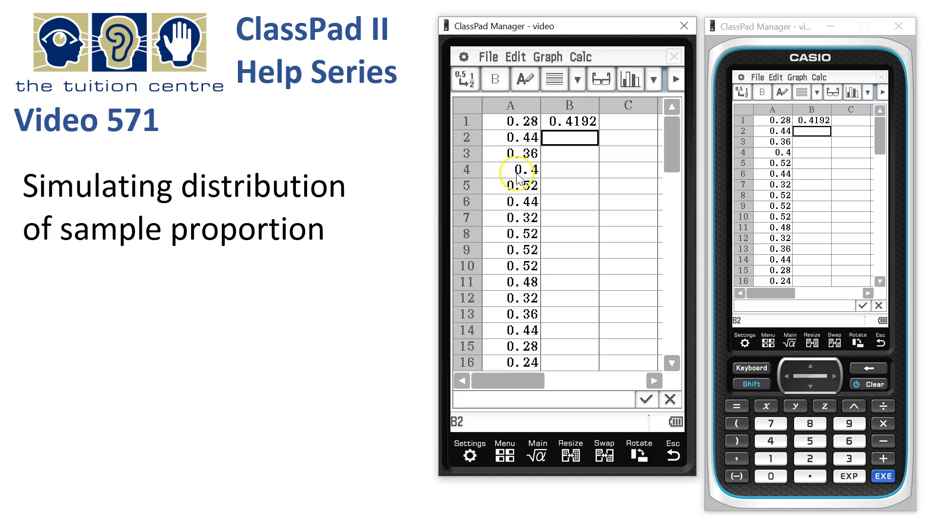
# Enter the formula =stdDev(A1:A50) in cell B2 so it shows 0.10388.
pyautogui.click(579, 58)
pyautogui.click(615, 236)
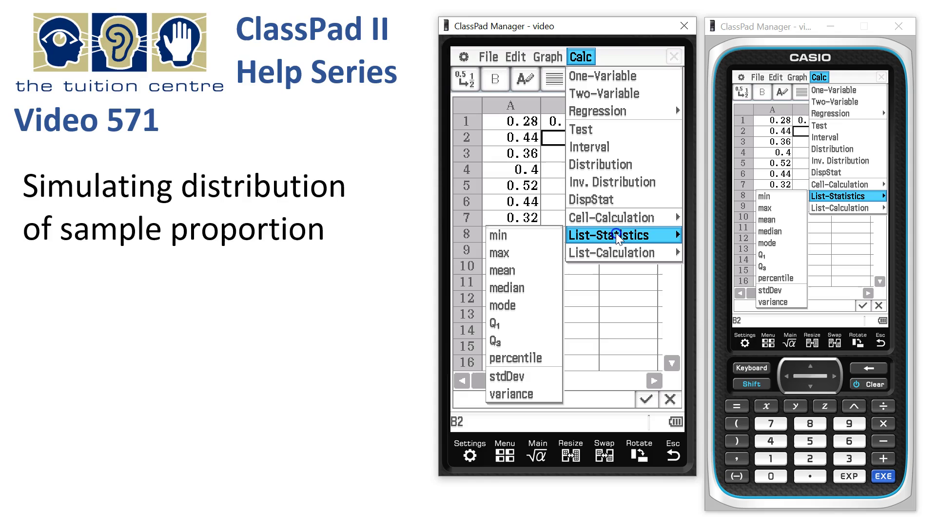
pyautogui.click(500, 385)
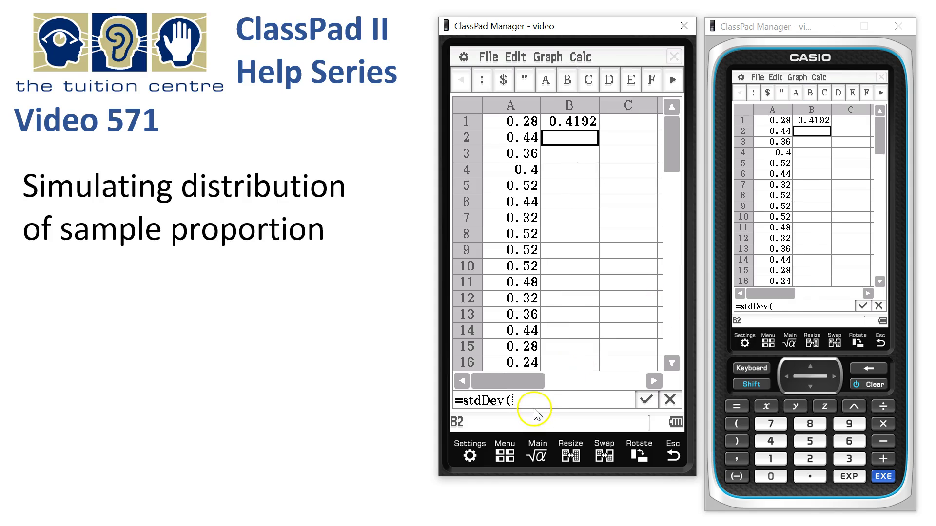
pyautogui.click(545, 80)
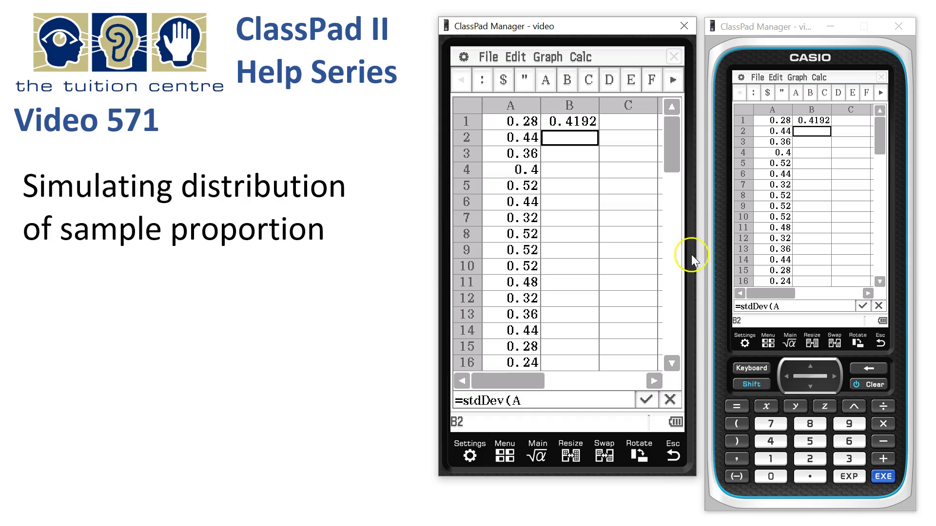
pyautogui.click(768, 460)
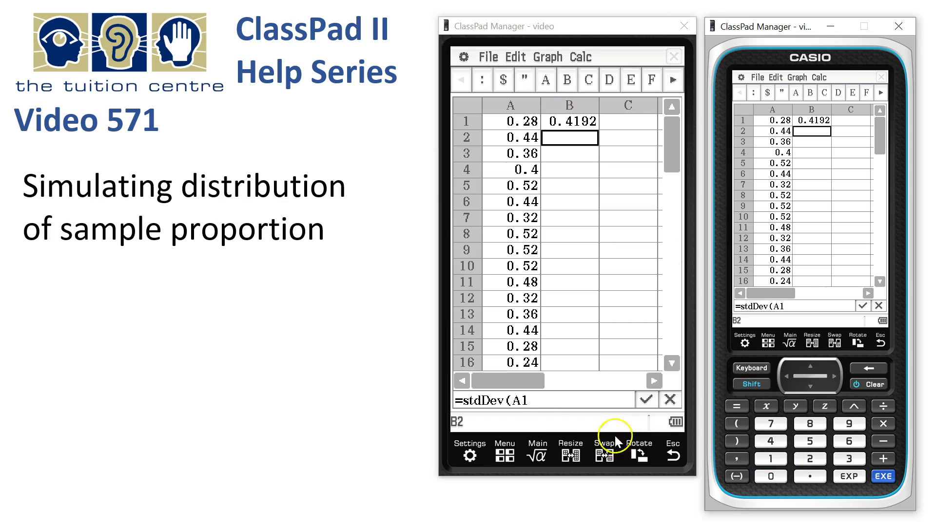
pyautogui.click(483, 81)
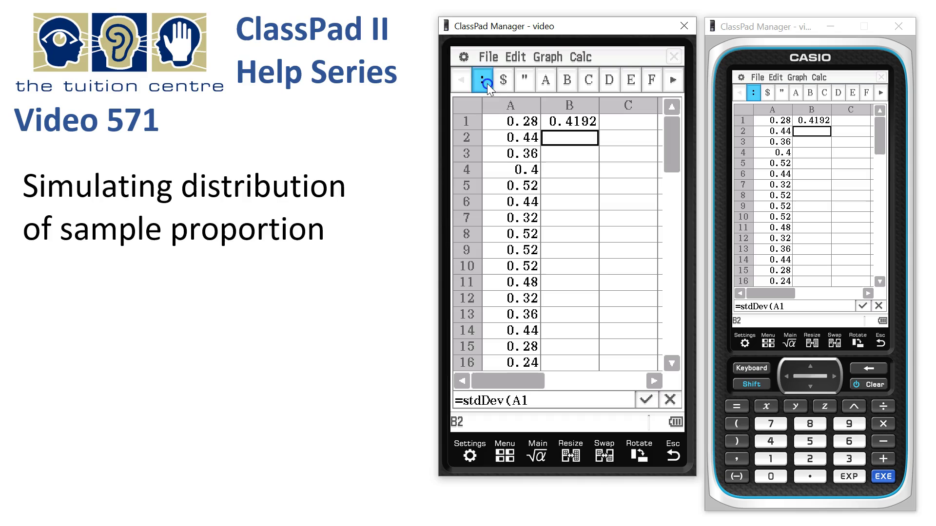
pyautogui.click(546, 80)
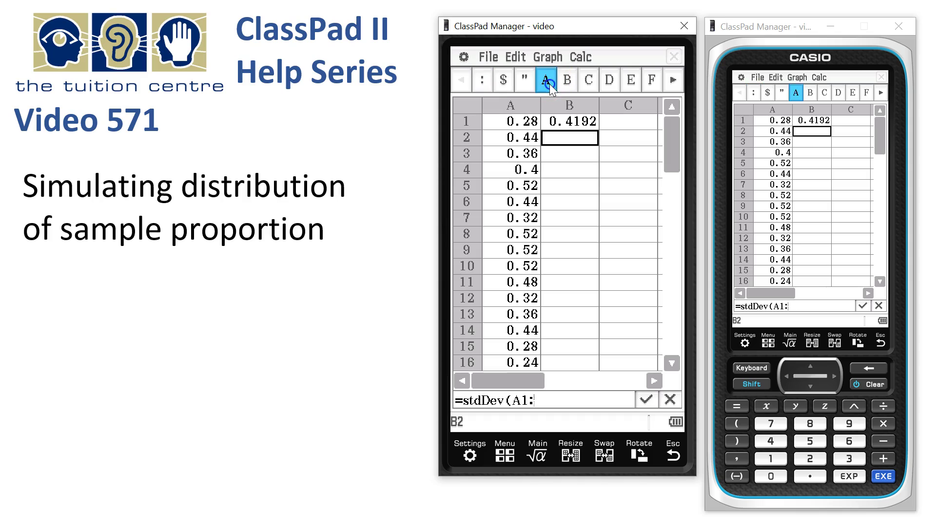
pyautogui.click(809, 441)
pyautogui.click(770, 476)
pyautogui.click(883, 477)
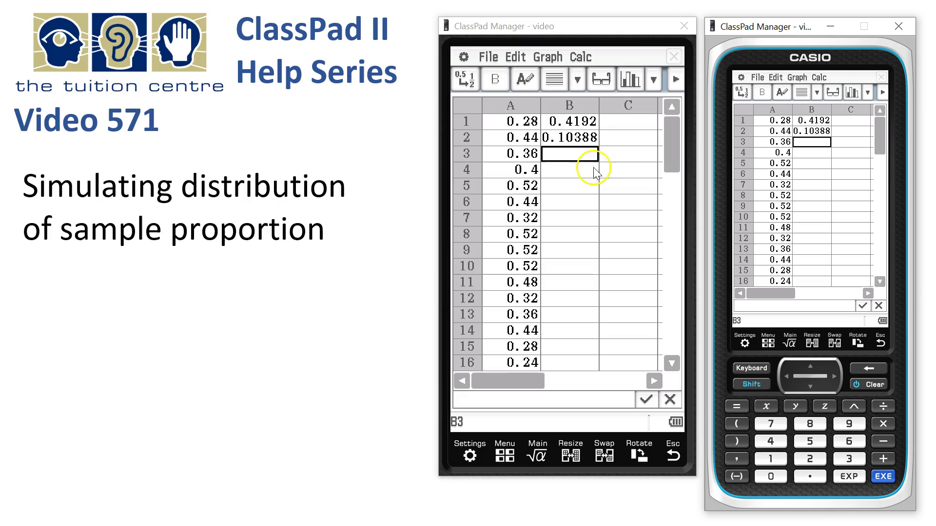
# Plot column A's 50 proportions as a histogram, then return focus to cell B3.
pyautogui.click(512, 106)
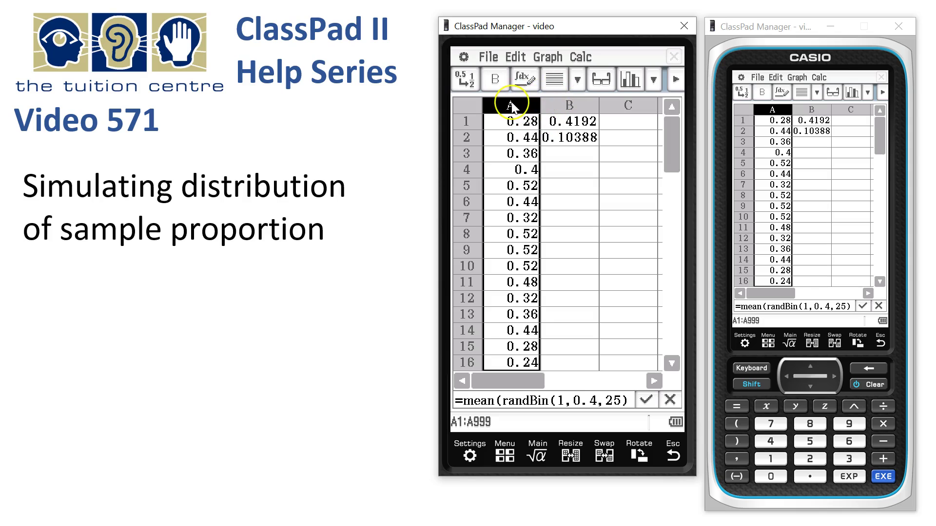
pyautogui.click(549, 57)
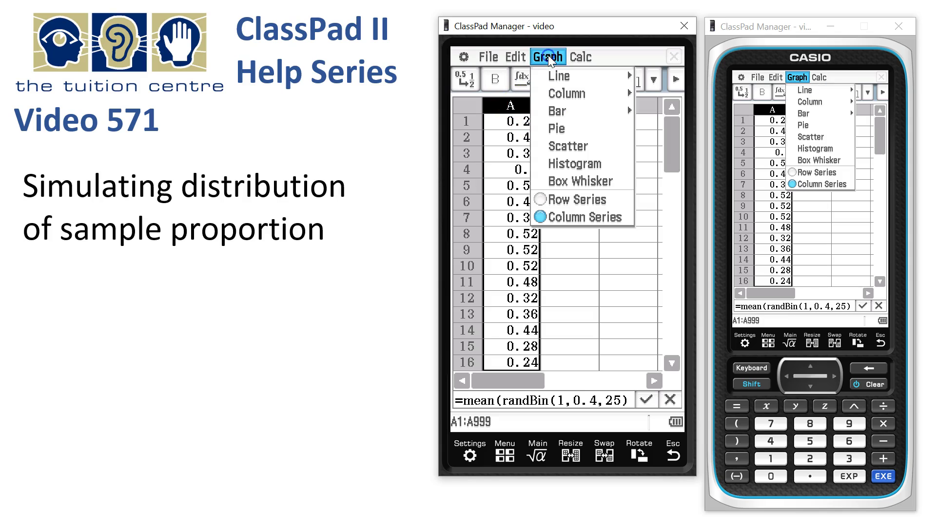
pyautogui.click(574, 166)
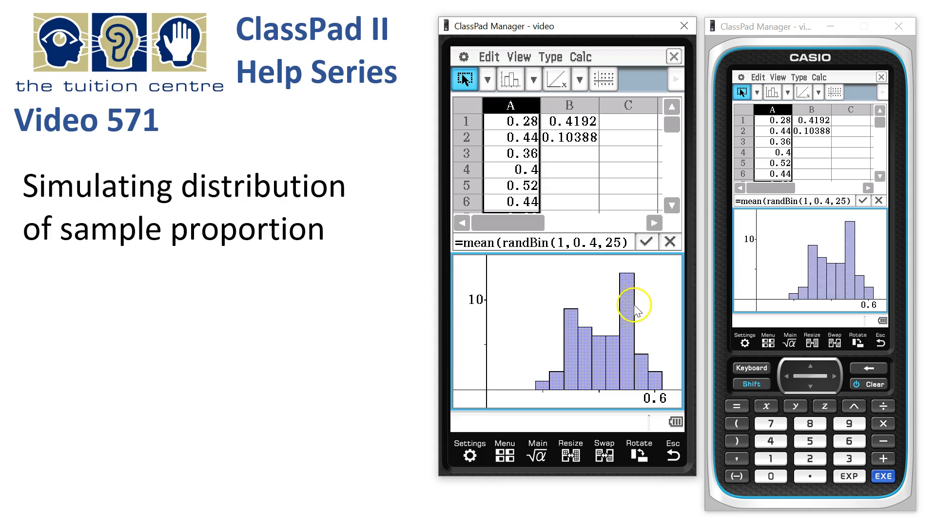
pyautogui.click(566, 155)
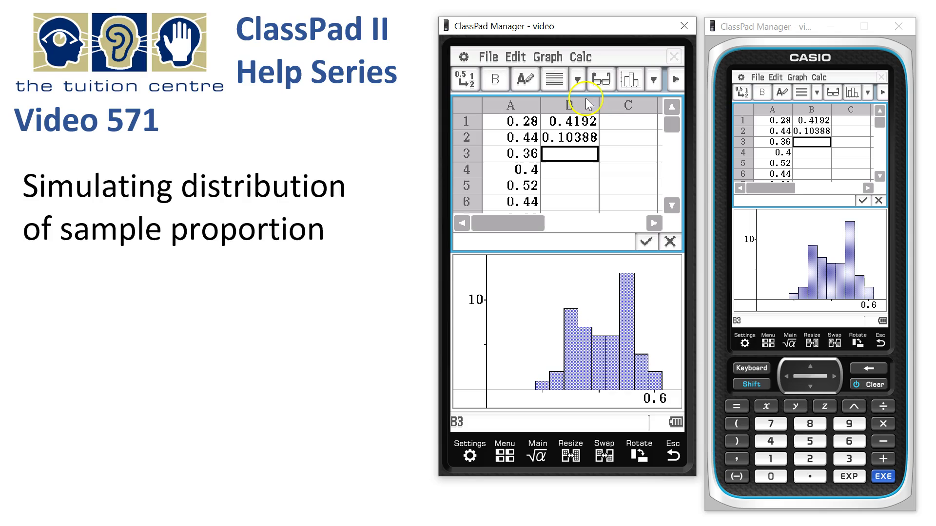
# Recalculate the sheet four times, ending with mean 0.4272 and SD 0.10581.
pyautogui.click(487, 57)
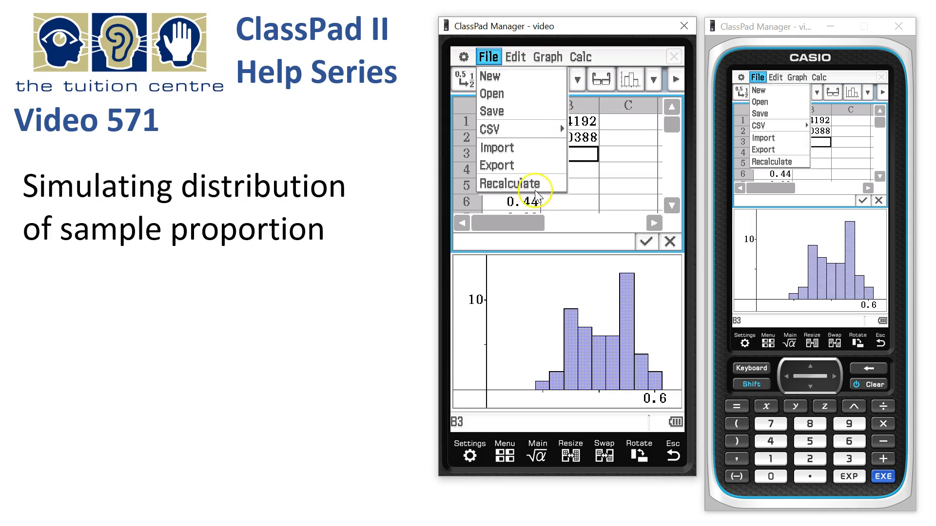
pyautogui.click(518, 188)
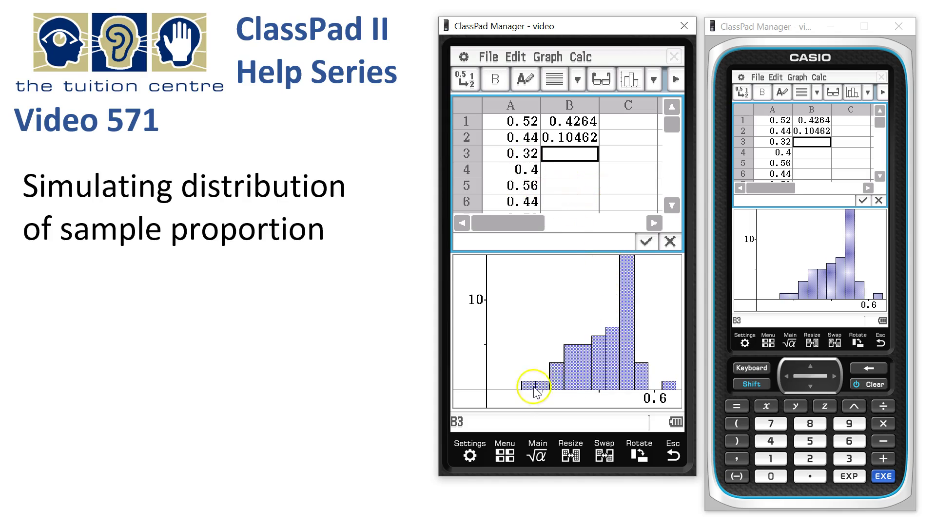
pyautogui.click(488, 57)
pyautogui.click(502, 184)
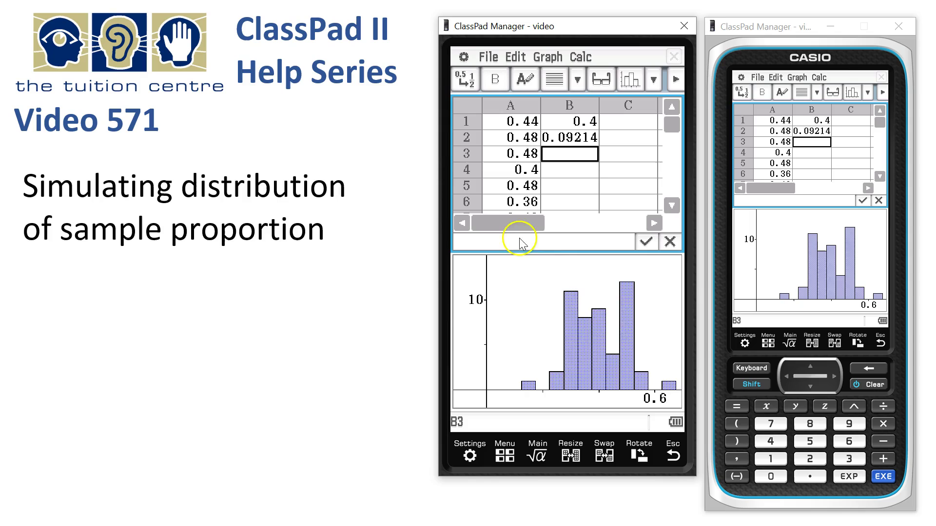
pyautogui.click(489, 57)
pyautogui.click(510, 184)
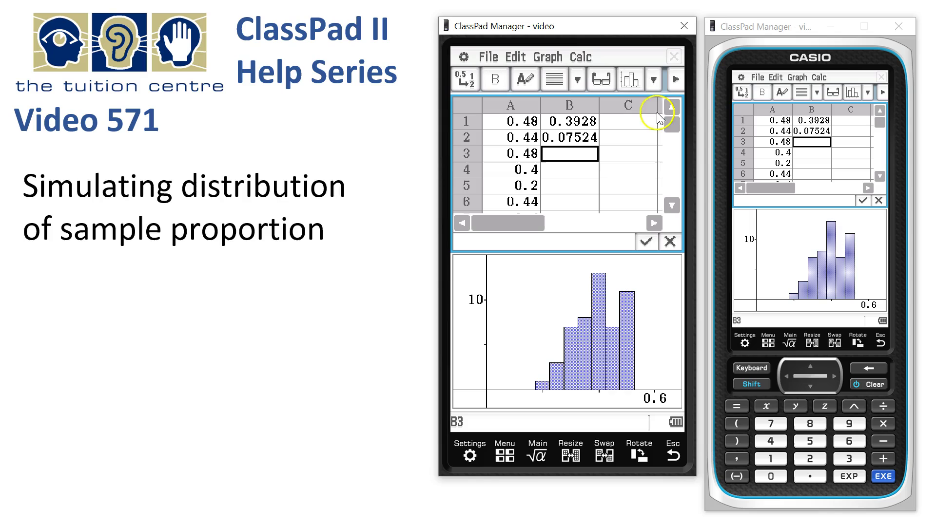
pyautogui.click(582, 59)
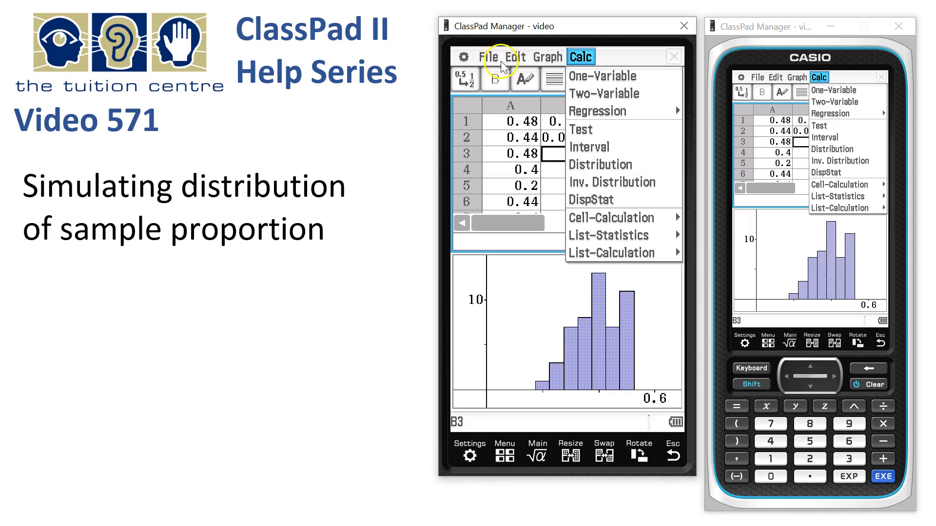
pyautogui.click(487, 57)
pyautogui.click(512, 185)
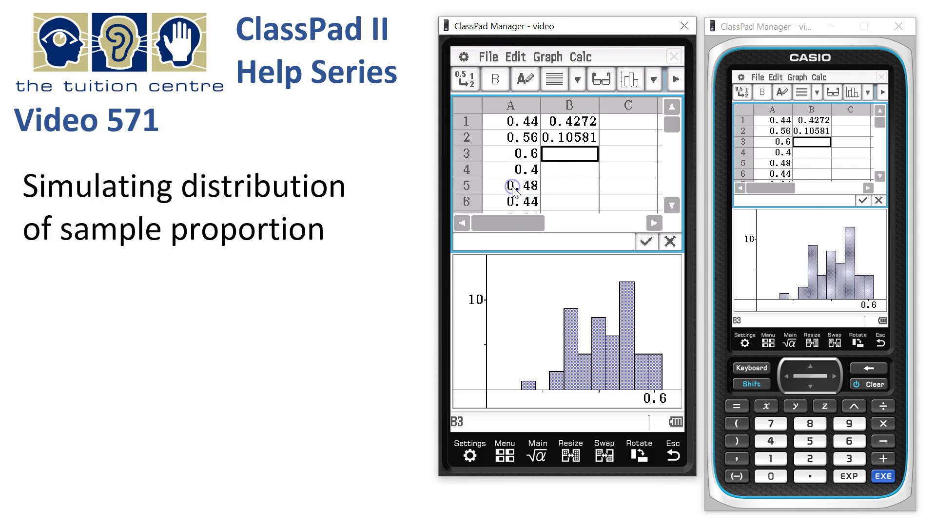
# Set the histogram's Bin Start to 0.1 and Bin Width to 0.1.
pyautogui.click(531, 329)
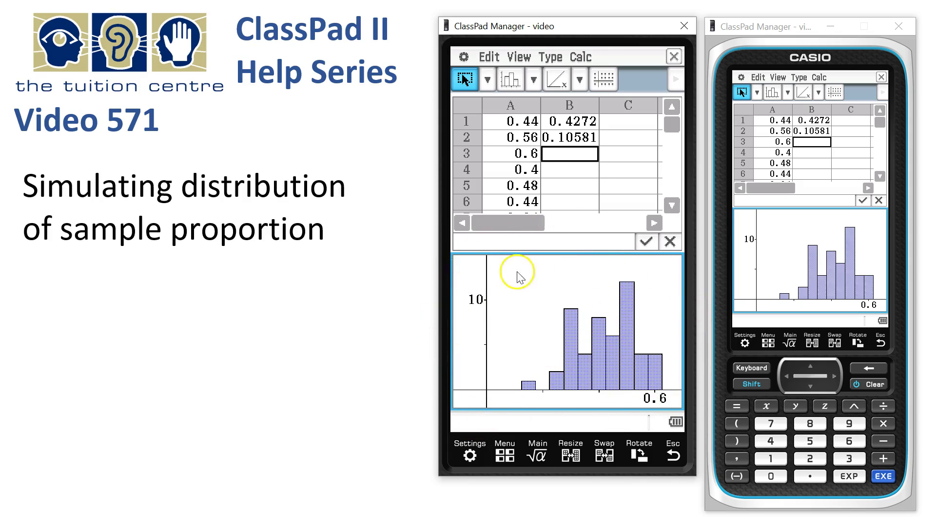
pyautogui.click(589, 58)
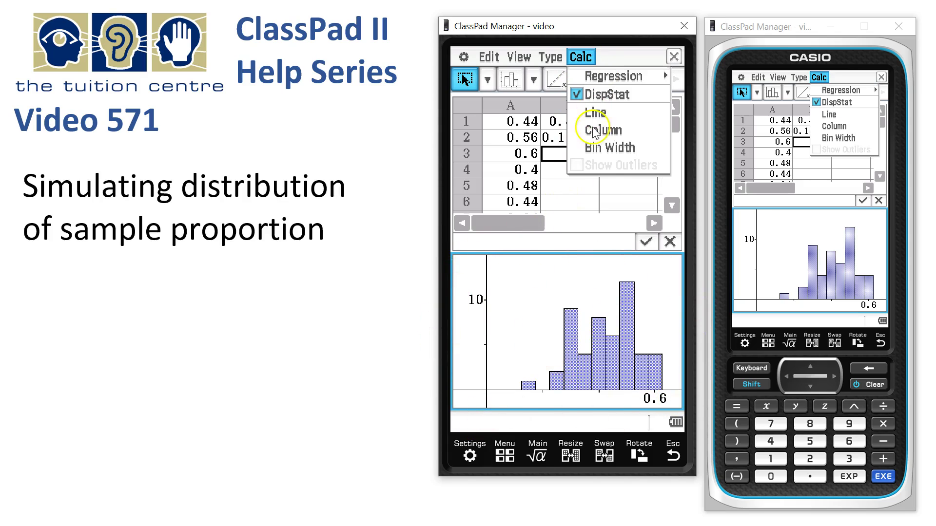
pyautogui.click(606, 149)
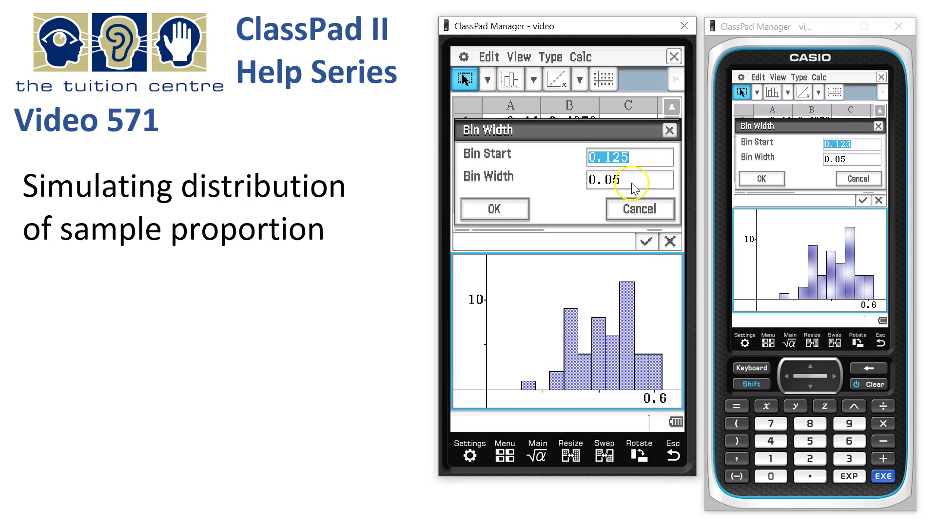
pyautogui.click(633, 158)
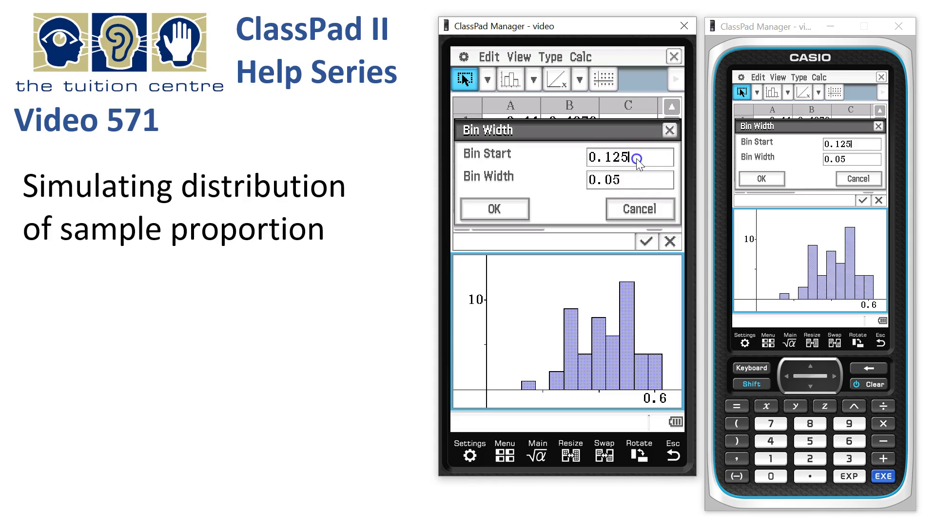
pyautogui.moveTo(629, 158); pyautogui.dragTo(611, 158)
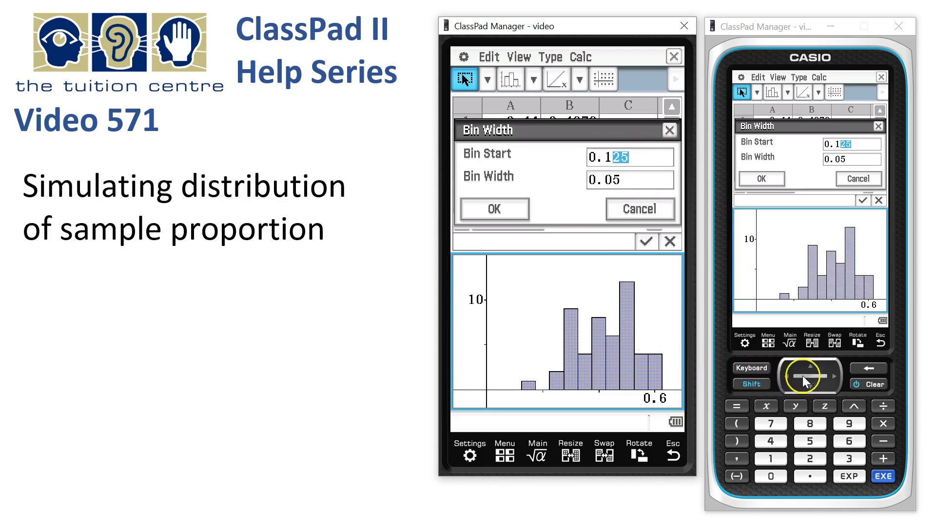
pyautogui.click(870, 374)
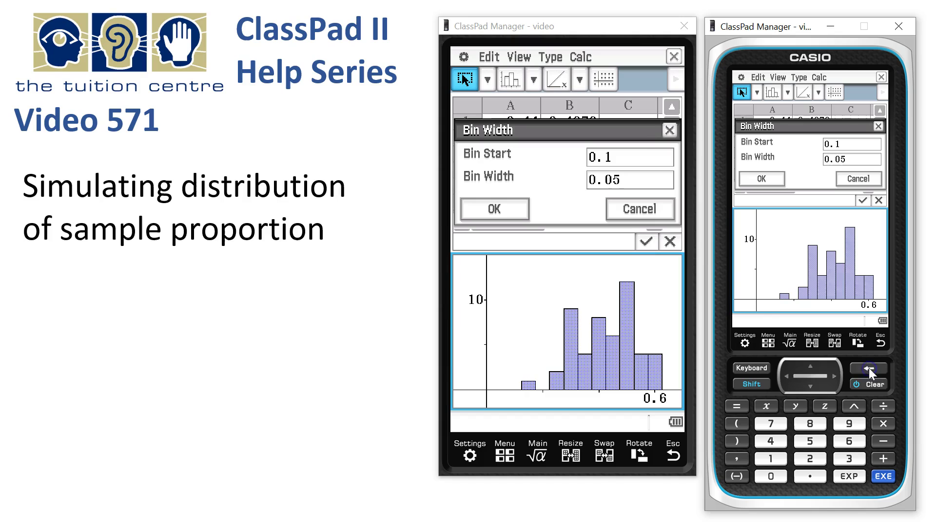
pyautogui.click(618, 182)
pyautogui.moveTo(618, 182); pyautogui.dragTo(610, 183)
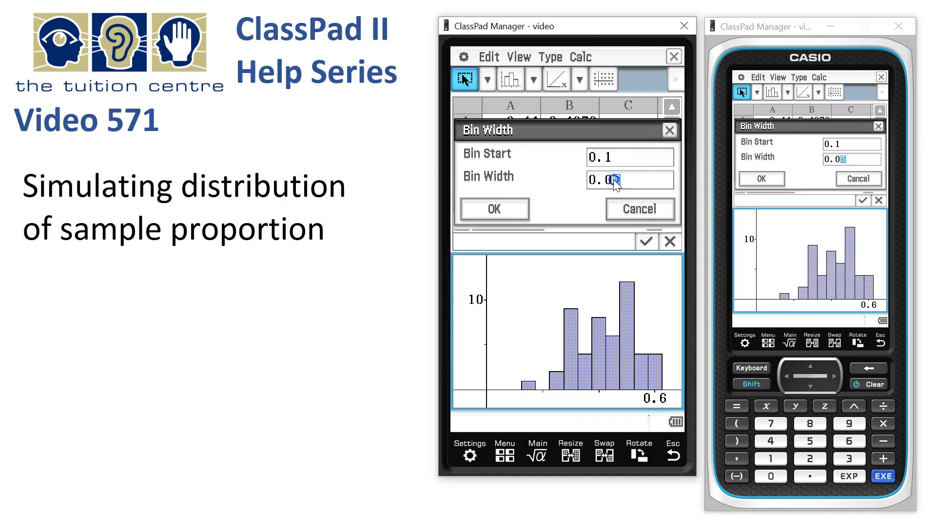
pyautogui.click(770, 458)
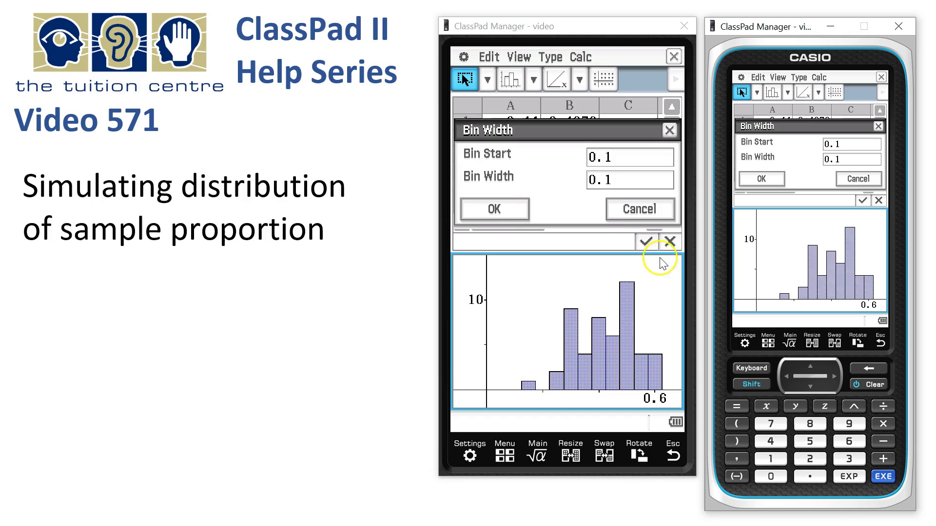
pyautogui.click(497, 211)
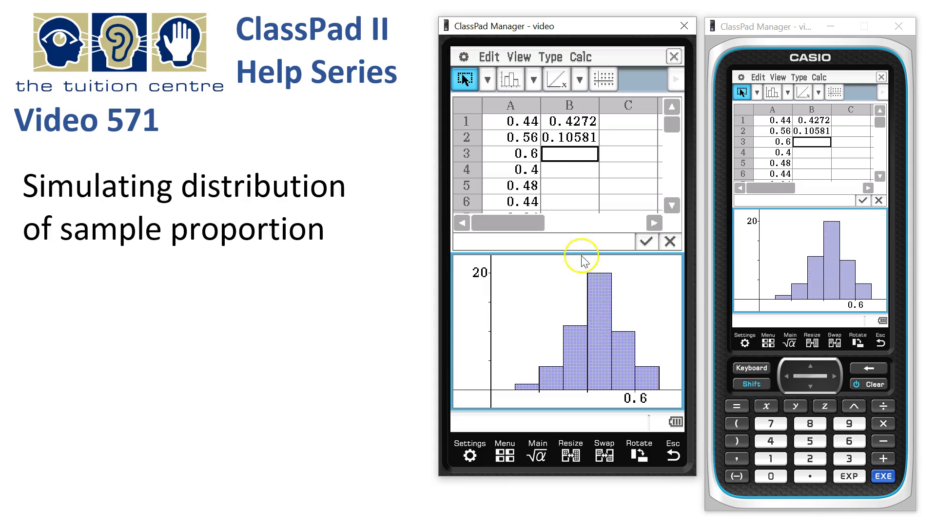
pyautogui.click(569, 121)
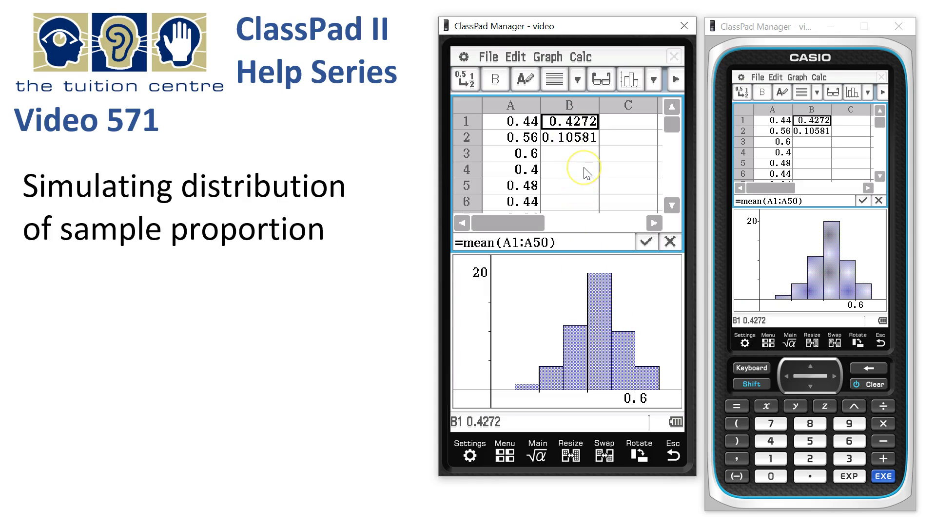
pyautogui.click(570, 139)
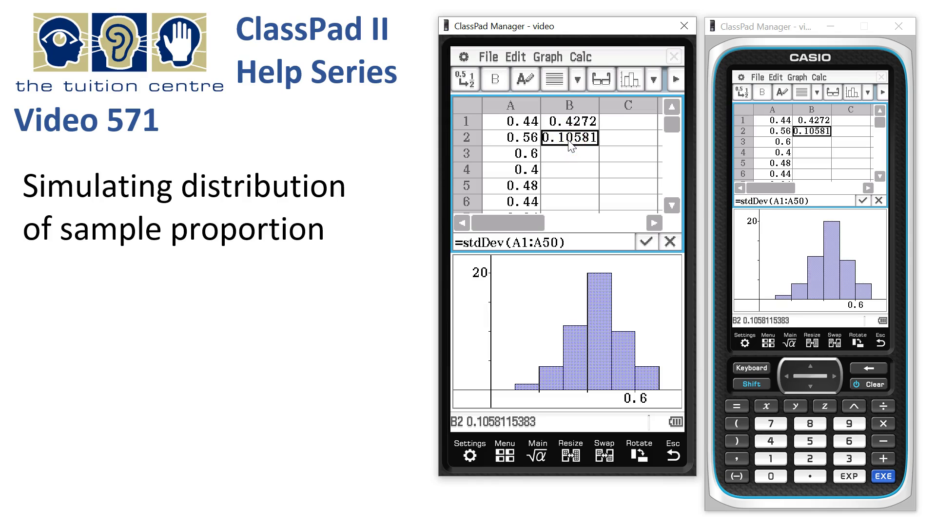